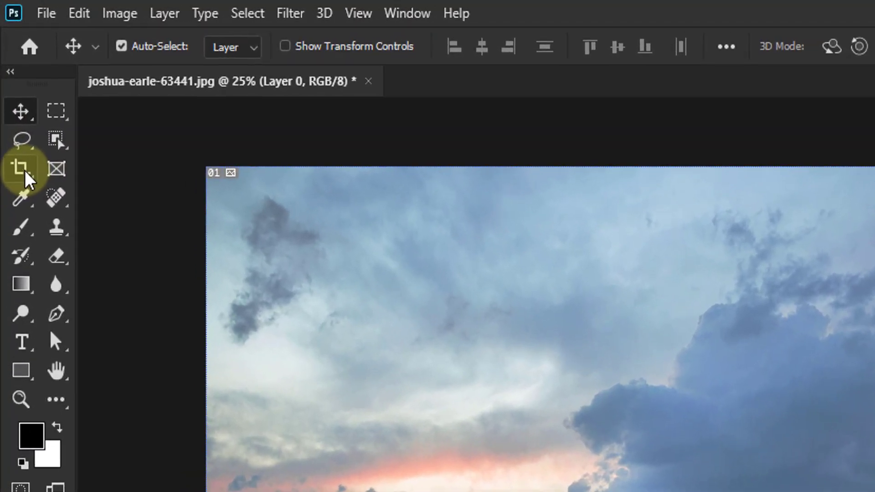
Activate the Crop tool and cycle through the Perspective Crop, Slice and Slice Select tools back to Crop
{"action": "left_click", "coordinate": [18, 141]}
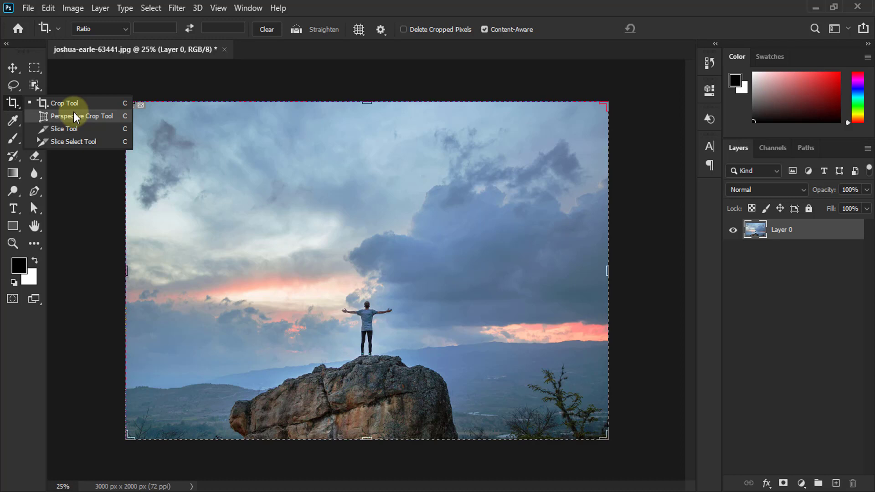
{"action": "left_click", "coordinate": [58, 103]}
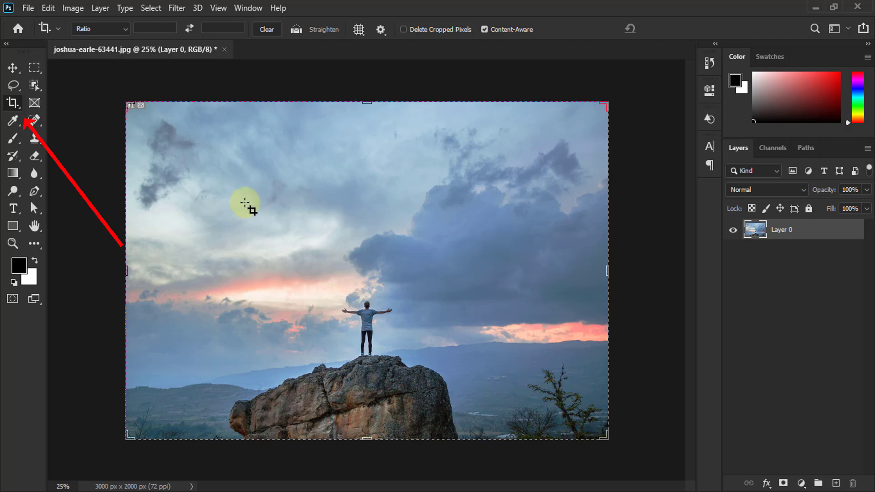
{"action": "key", "text": "shift"}
{"action": "key", "text": "shift+c"}
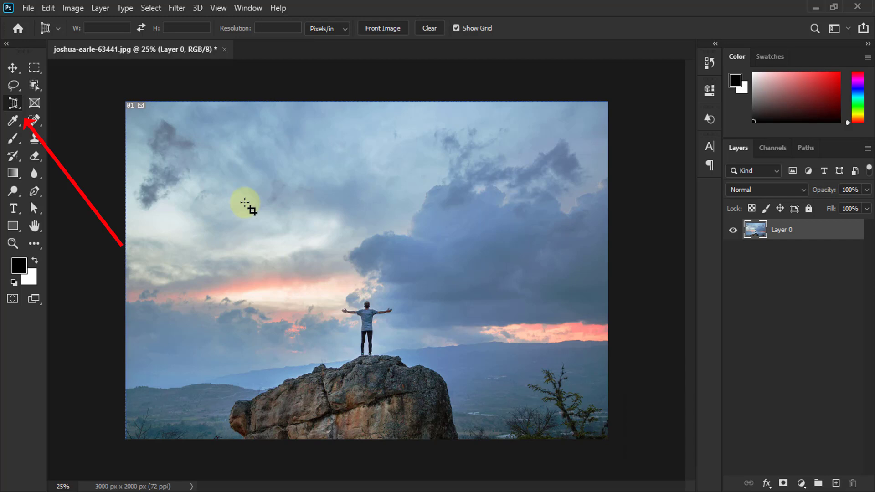
{"action": "key", "text": "shift+c"}
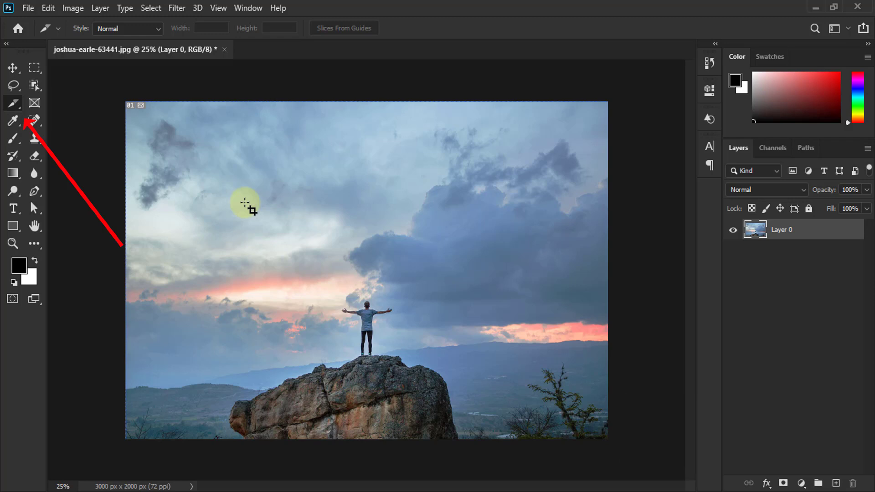
{"action": "key", "text": "shift+c"}
{"action": "key", "text": "shift+c"}
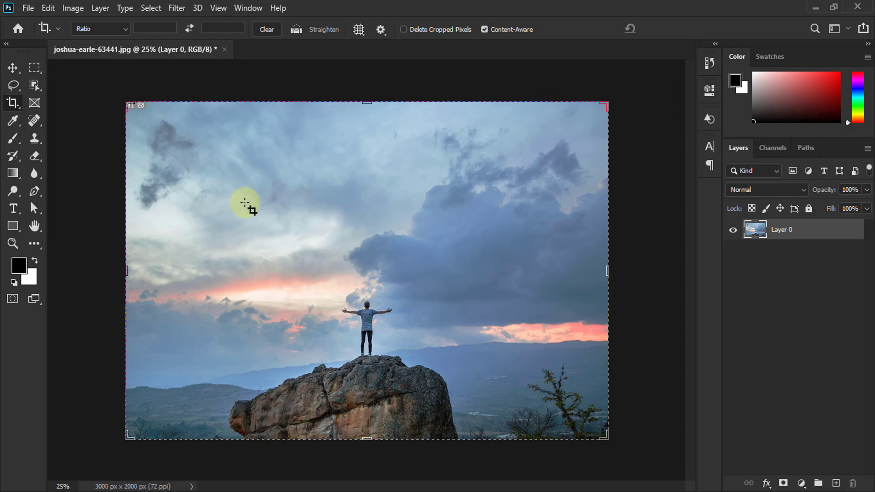
Crop the landscape photo to the area around the man on the rock and apply the crop
{"action": "left_click_drag", "start_coordinate": [190, 192], "coordinate": [518, 381]}
{"action": "left_click_drag", "start_coordinate": [367, 259], "coordinate": [376, 217]}
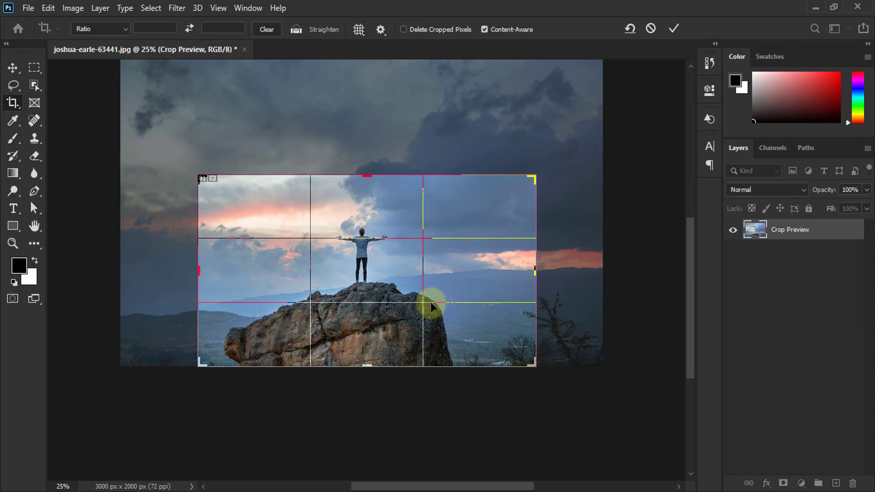
{"action": "left_click", "coordinate": [672, 29]}
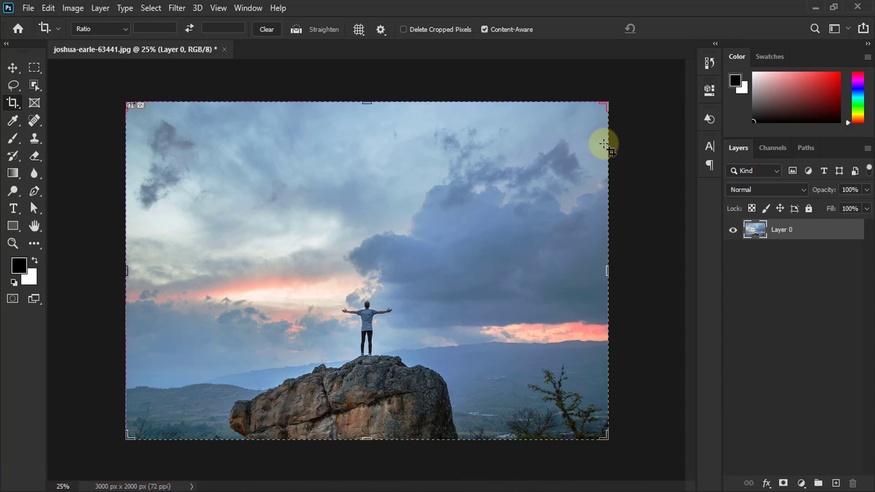
{"action": "key", "text": "v"}
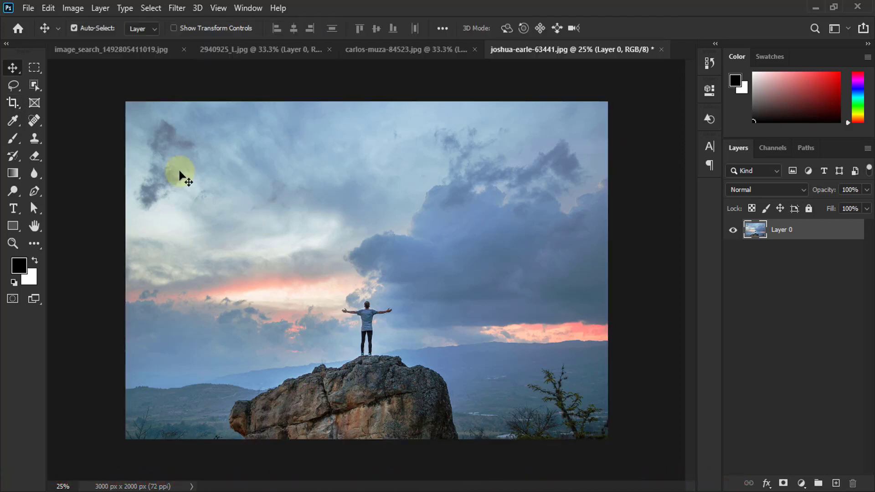
Try pulling the crop frame inward from the landscape photo's upper-left corner, and undo the adjustment
{"action": "left_click", "coordinate": [13, 101]}
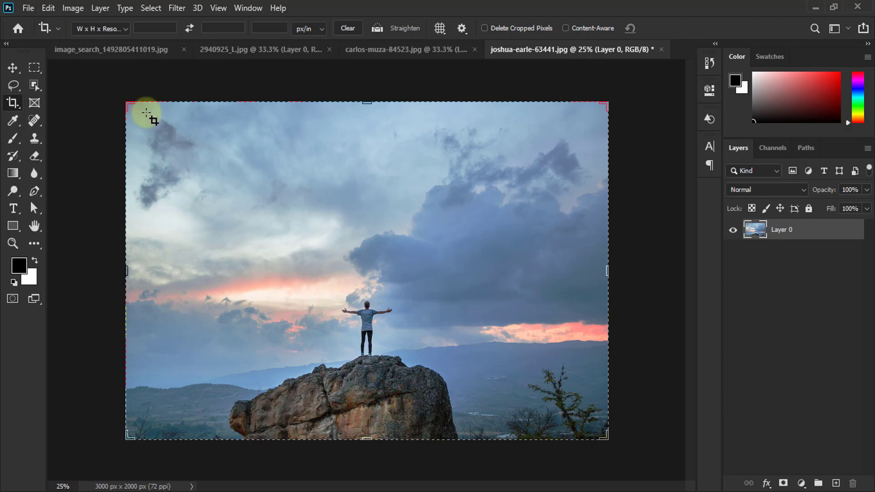
{"action": "left_click_drag", "start_coordinate": [124, 104], "coordinate": [173, 153]}
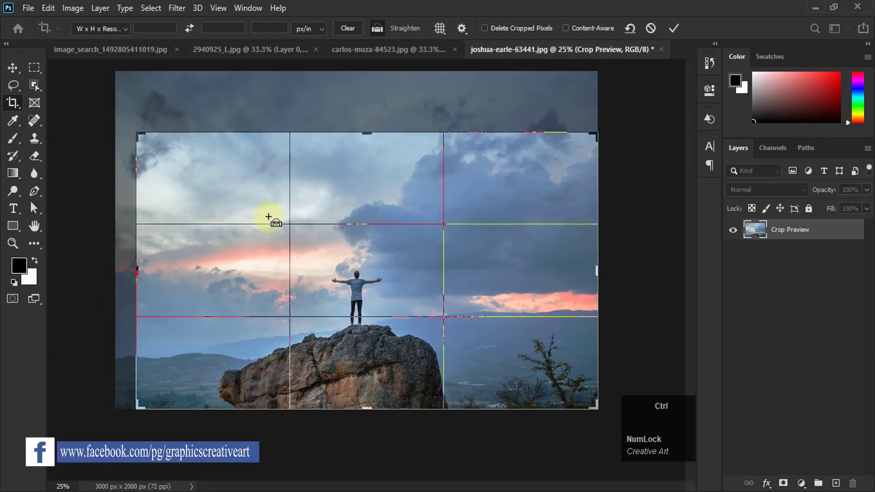
{"action": "key", "text": "ctrl+z"}
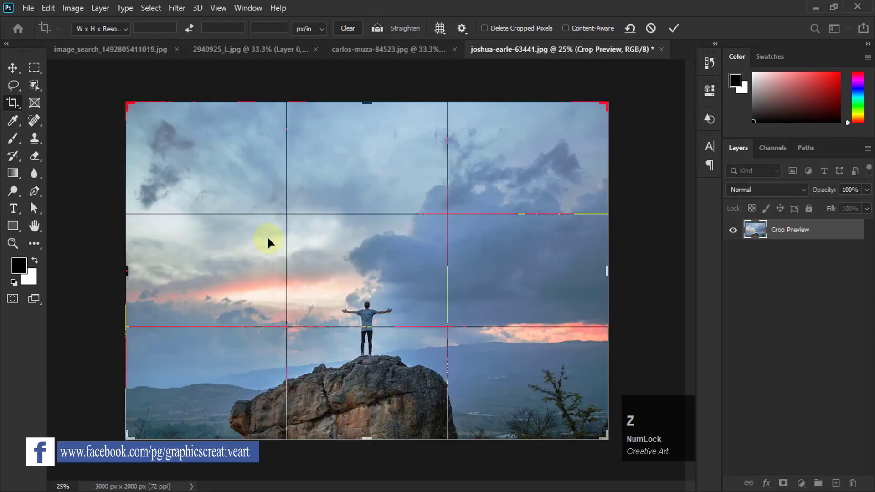
{"action": "left_click", "coordinate": [14, 85]}
{"action": "left_click", "coordinate": [13, 103]}
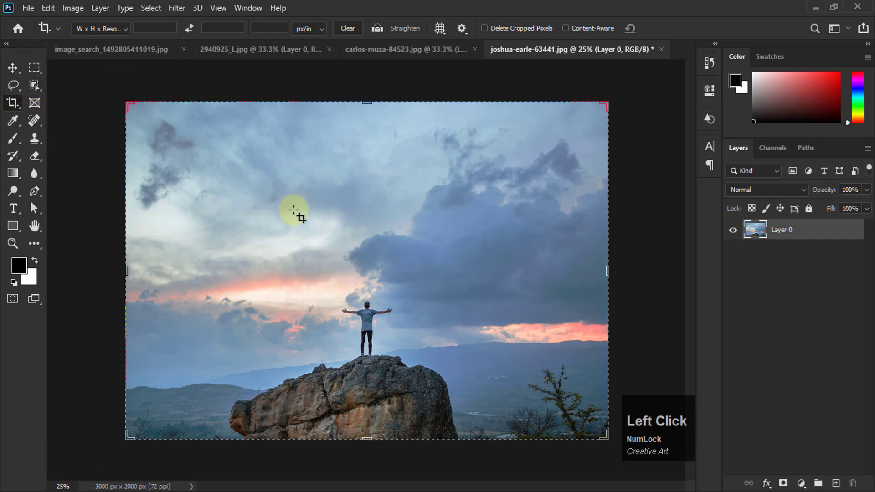
Try a crop frame around the man on the rock, repositioning and rotating the photo within it, and cancel the crop
{"action": "left_click_drag", "start_coordinate": [211, 251], "coordinate": [499, 430]}
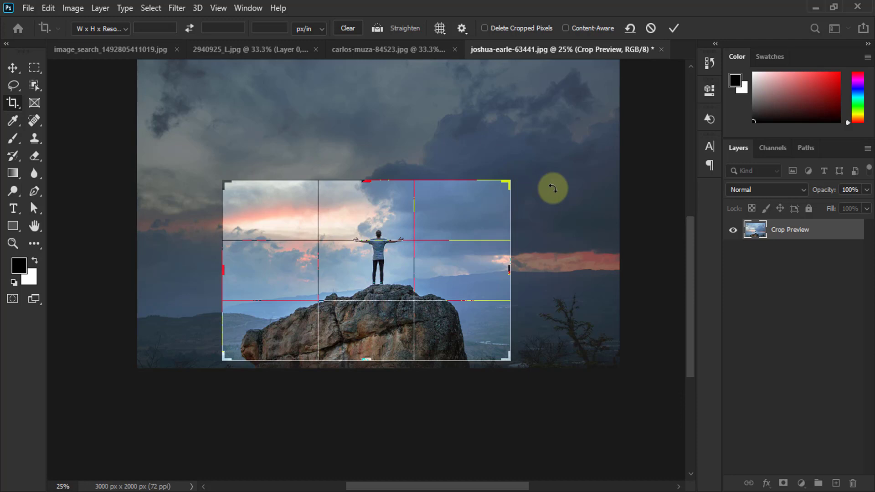
{"action": "left_click", "coordinate": [372, 255]}
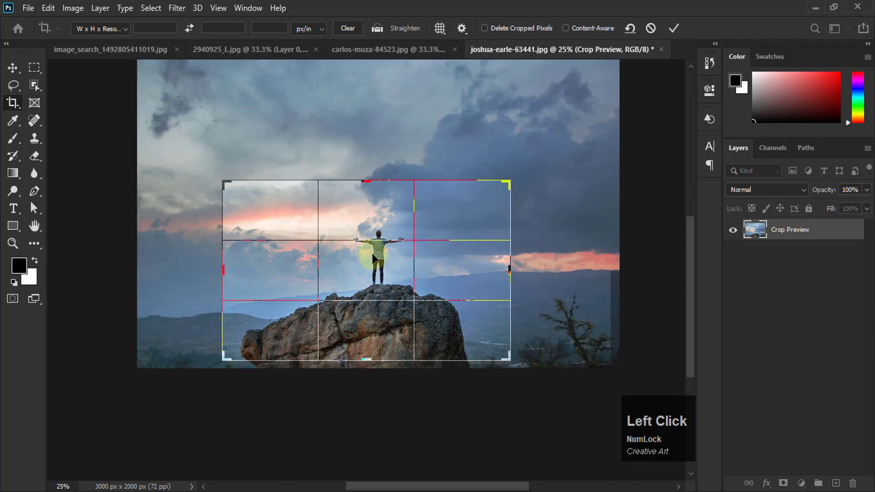
{"action": "left_click_drag", "start_coordinate": [372, 257], "coordinate": [348, 276]}
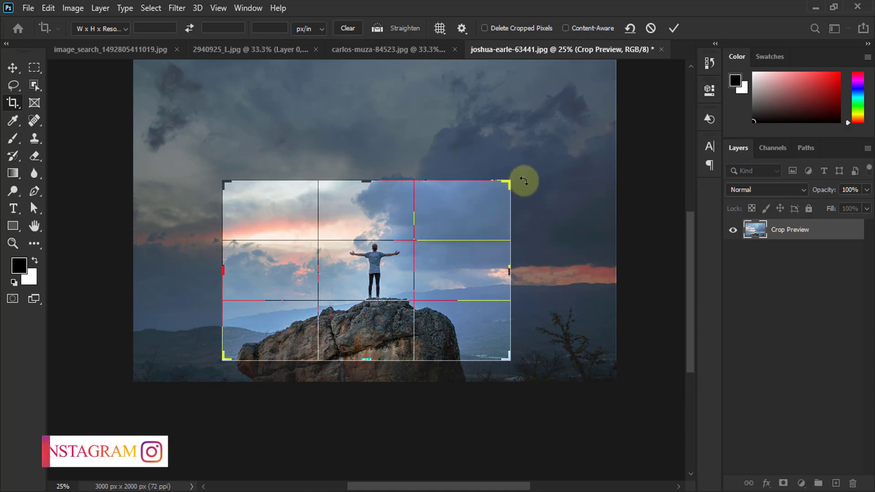
{"action": "left_click_drag", "start_coordinate": [526, 179], "coordinate": [504, 186]}
{"action": "key", "text": "ctrl+z"}
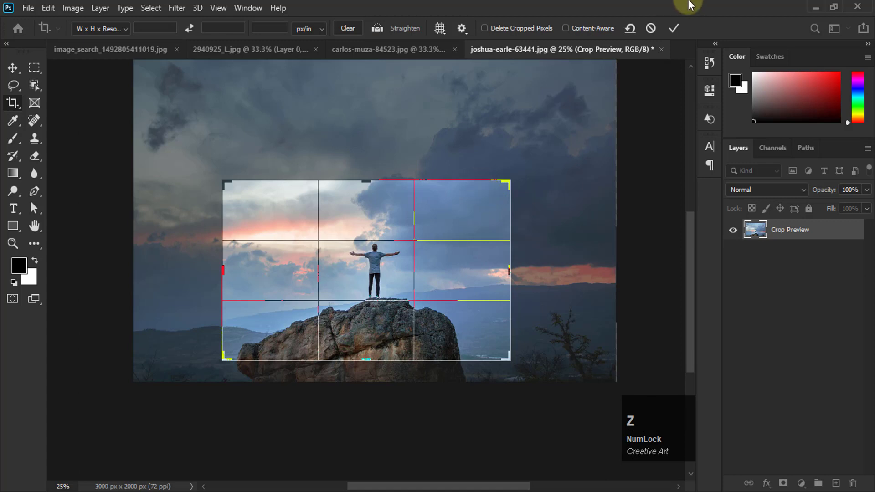
{"action": "left_click", "coordinate": [650, 28]}
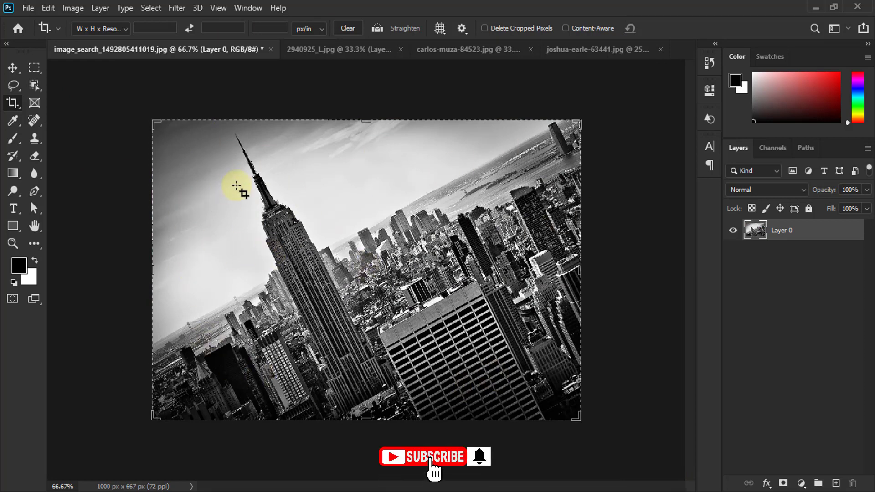
Crop the tilted city photo, rotating it until the tall skyscraper stands vertical, and undo the applied crop
{"action": "mouse_move", "coordinate": [176, 146]}
{"action": "left_mouse_down"}
{"action": "mouse_move", "coordinate": [290, 256]}
{"action": "mouse_move", "coordinate": [398, 319]}
{"action": "mouse_move", "coordinate": [539, 376]}
{"action": "left_mouse_up"}
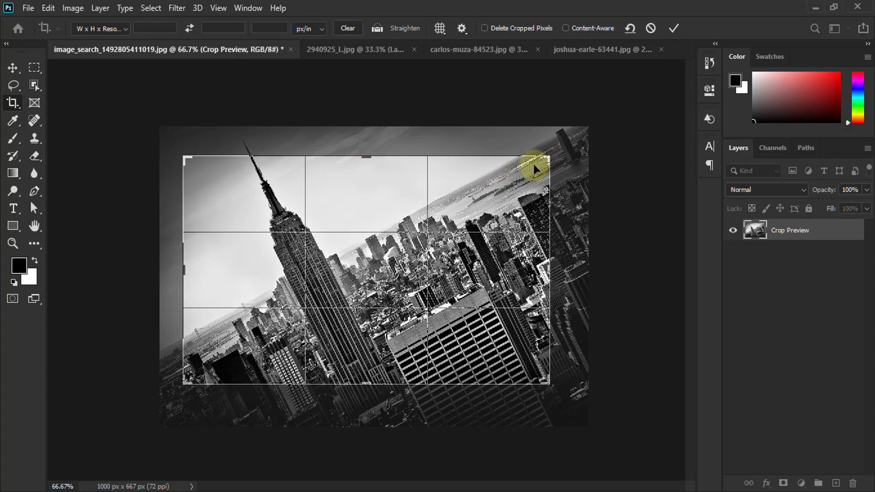
{"action": "left_click_drag", "start_coordinate": [578, 133], "coordinate": [537, 265]}
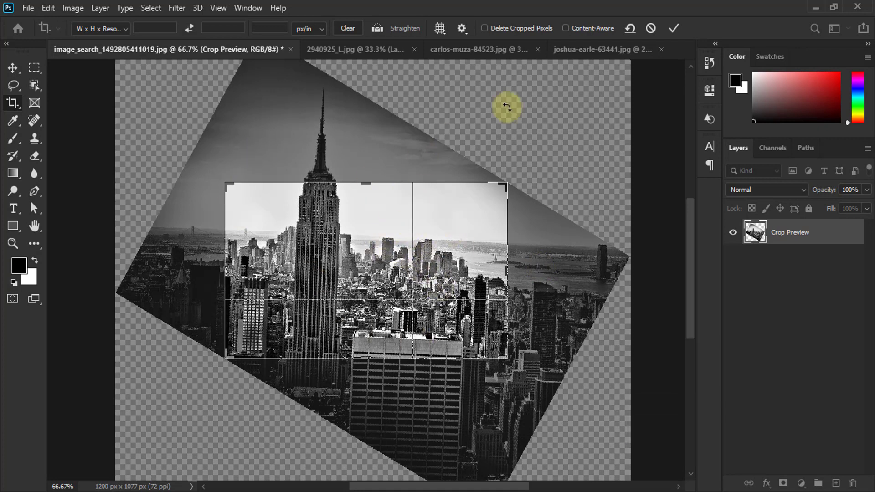
{"action": "left_click", "coordinate": [673, 26]}
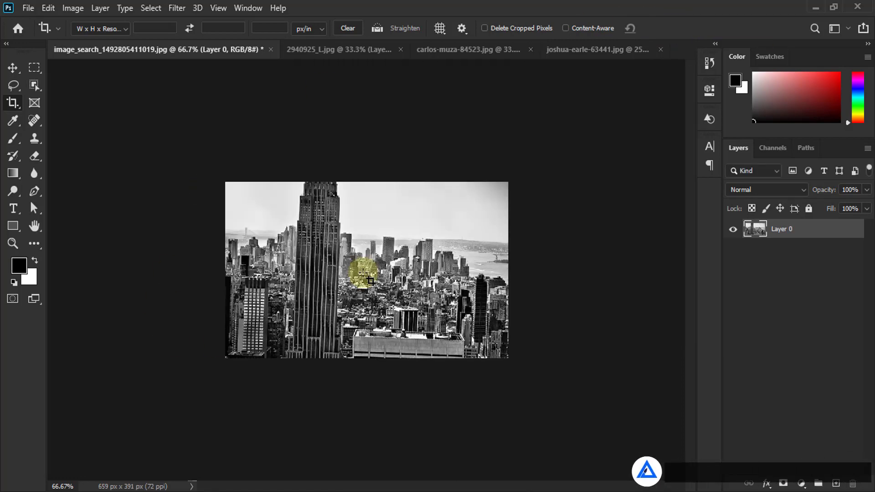
{"action": "key", "text": "ctrl+z"}
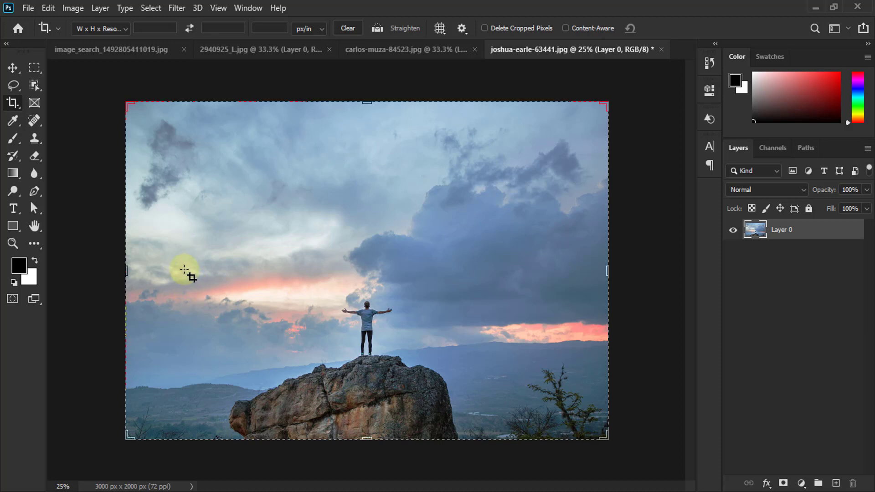
Crop the landscape photo around the rock with the man on the right vertical thirds line, and undo the applied crop
{"action": "left_click_drag", "start_coordinate": [184, 270], "coordinate": [487, 446]}
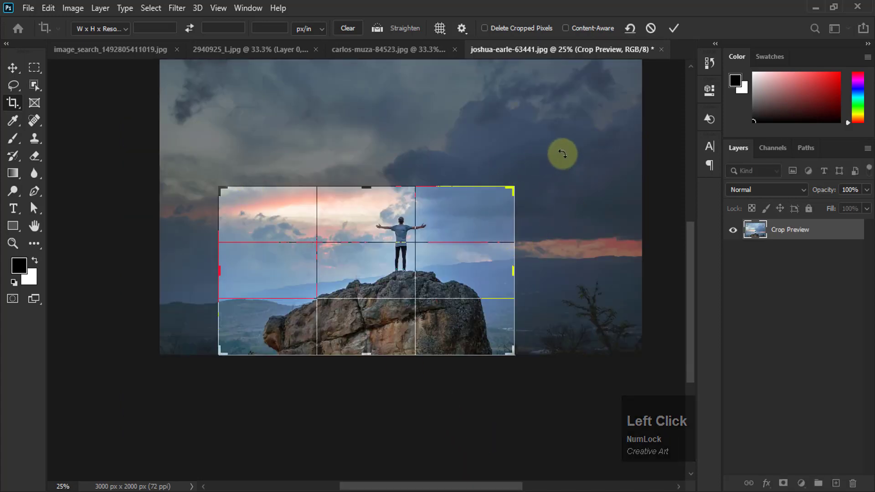
{"action": "left_click_drag", "start_coordinate": [566, 151], "coordinate": [543, 160]}
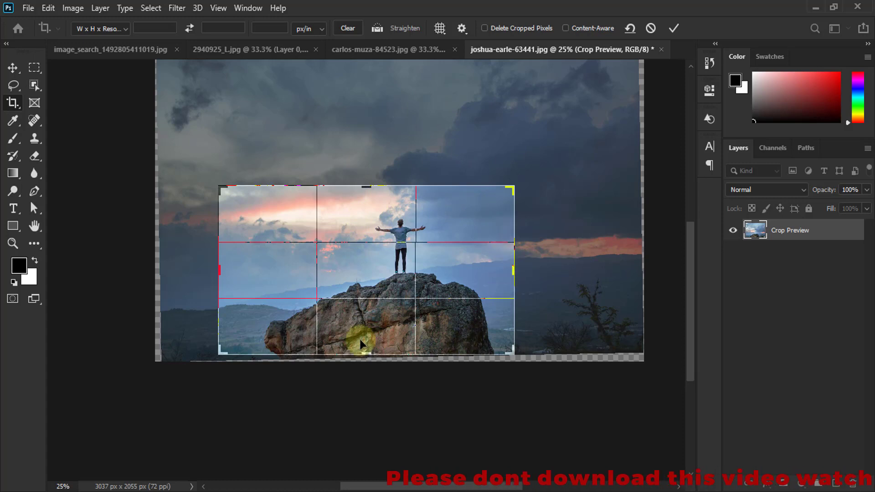
{"action": "mouse_move", "coordinate": [393, 220]}
{"action": "left_mouse_down"}
{"action": "mouse_move", "coordinate": [372, 234]}
{"action": "mouse_move", "coordinate": [385, 223]}
{"action": "left_mouse_up"}
{"action": "left_click_drag", "start_coordinate": [651, 363], "coordinate": [654, 374]}
{"action": "left_click_drag", "start_coordinate": [295, 292], "coordinate": [294, 291]}
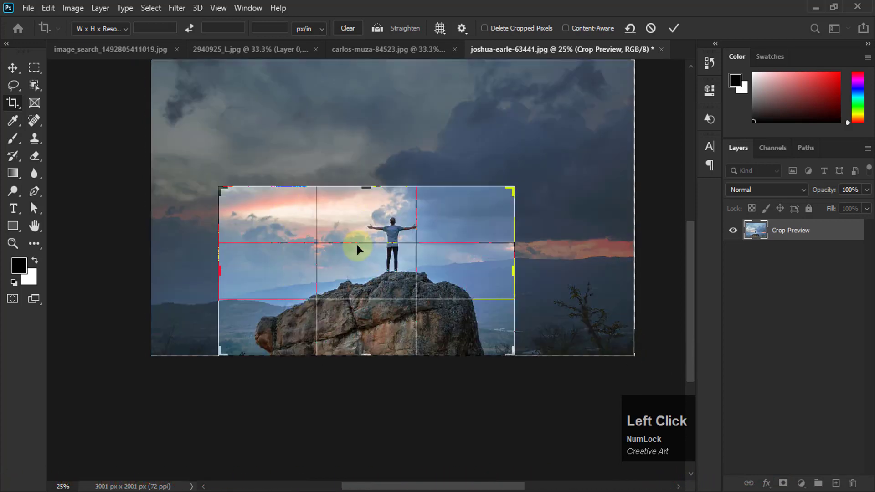
{"action": "left_click_drag", "start_coordinate": [366, 247], "coordinate": [398, 265]}
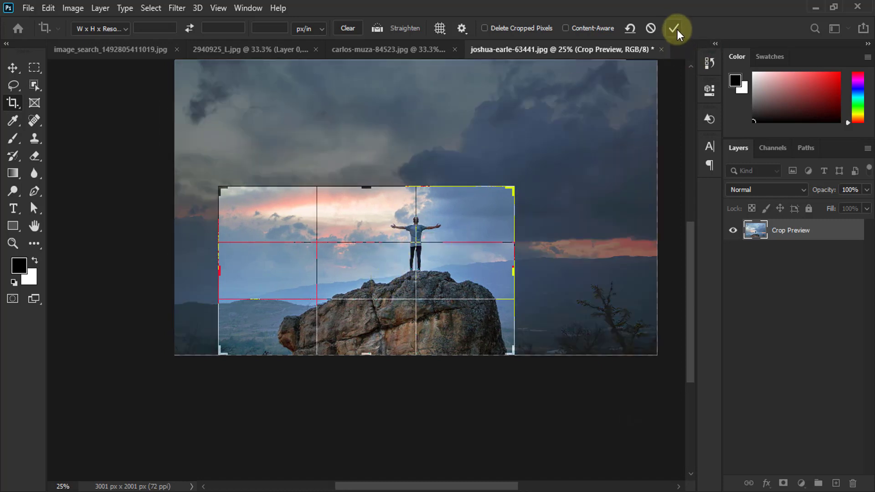
{"action": "key", "text": "Return"}
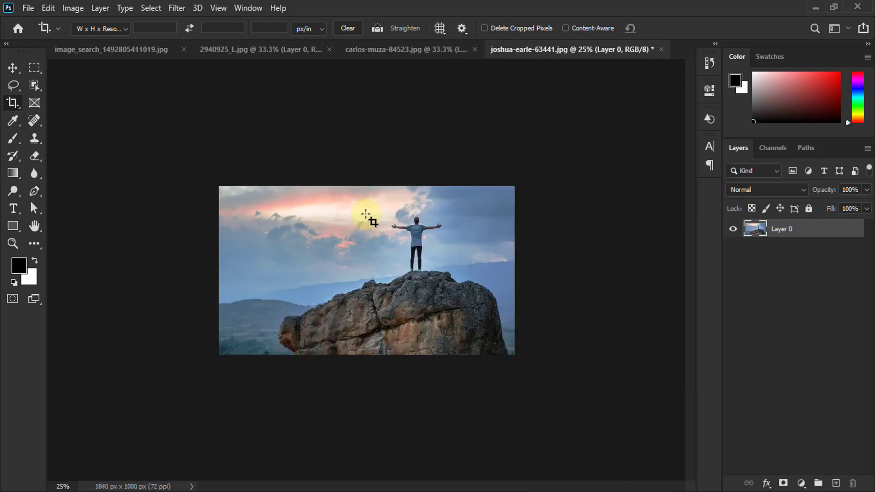
{"action": "key", "text": "ctrl+z"}
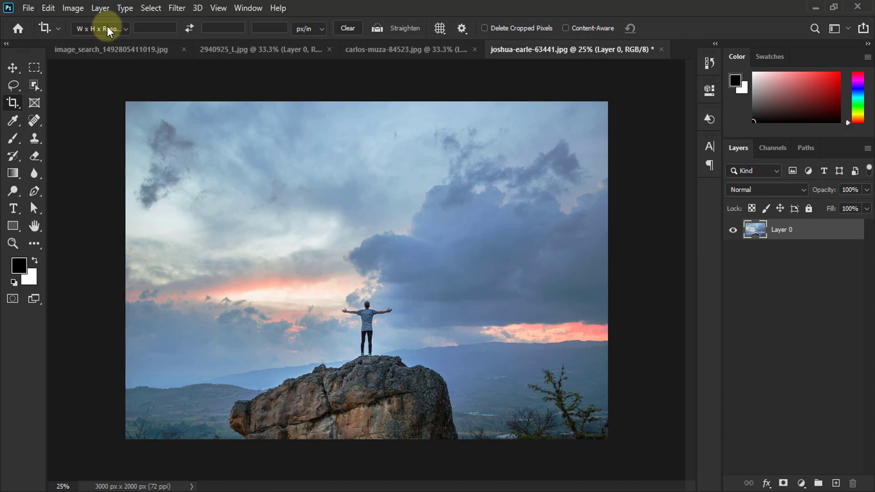
Review the crop ratio and size presets, and try an unconstrained crop from the photo's upper-left corner before undoing it
{"action": "left_click", "coordinate": [119, 28]}
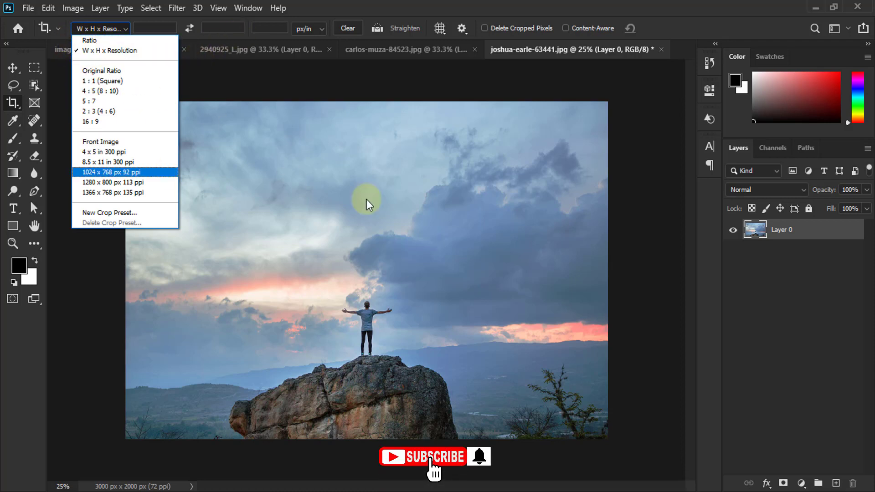
{"action": "left_click", "coordinate": [246, 277]}
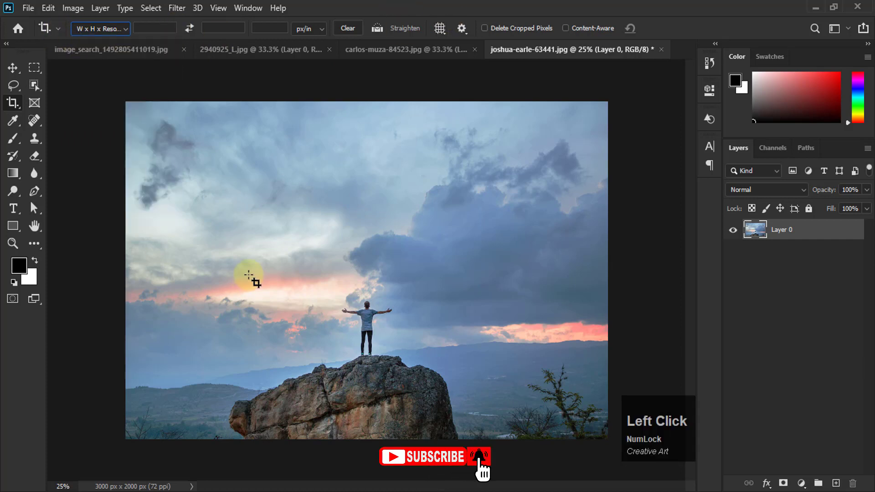
{"action": "left_click", "coordinate": [184, 173]}
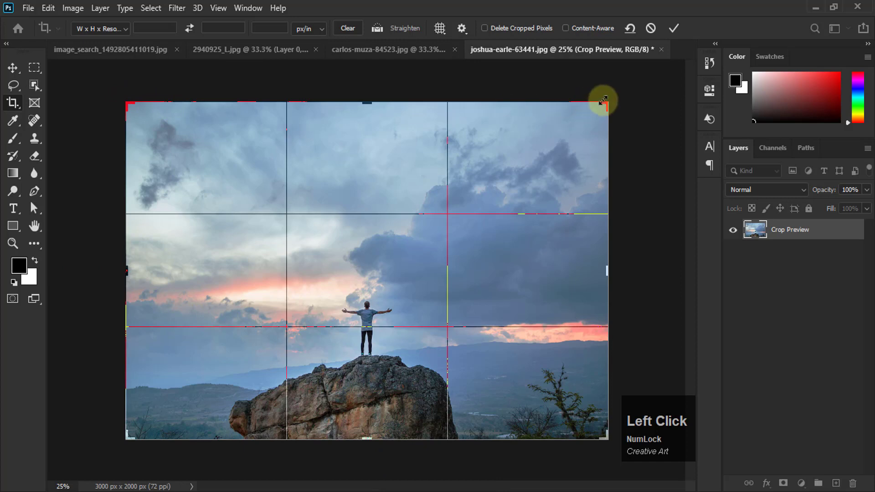
{"action": "left_click_drag", "start_coordinate": [126, 104], "coordinate": [152, 153]}
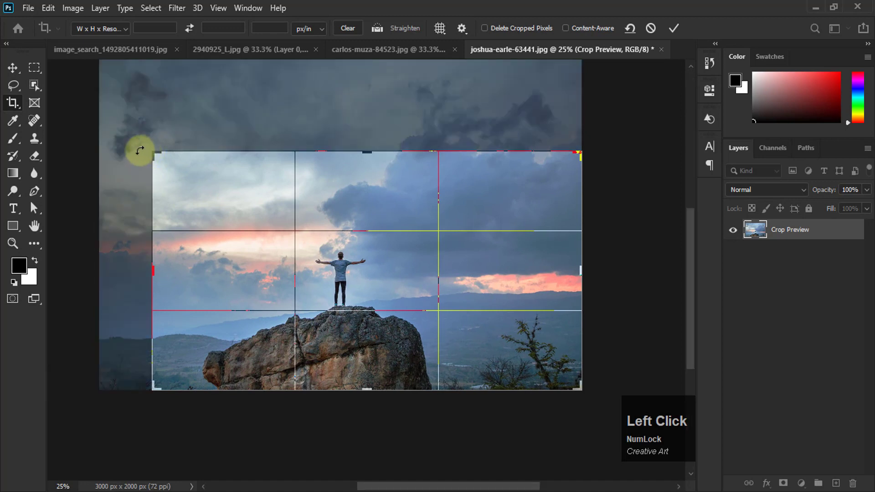
{"action": "key", "text": "ctrl+z"}
Crop the photo at Original Ratio around the rock, placing the man on the right thirds line, and undo the applied crop
{"action": "left_click", "coordinate": [122, 30]}
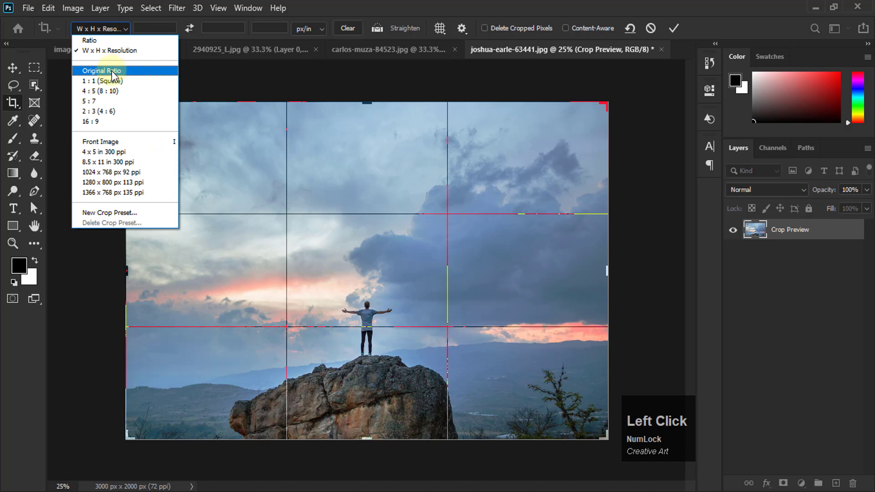
{"action": "left_click", "coordinate": [112, 70]}
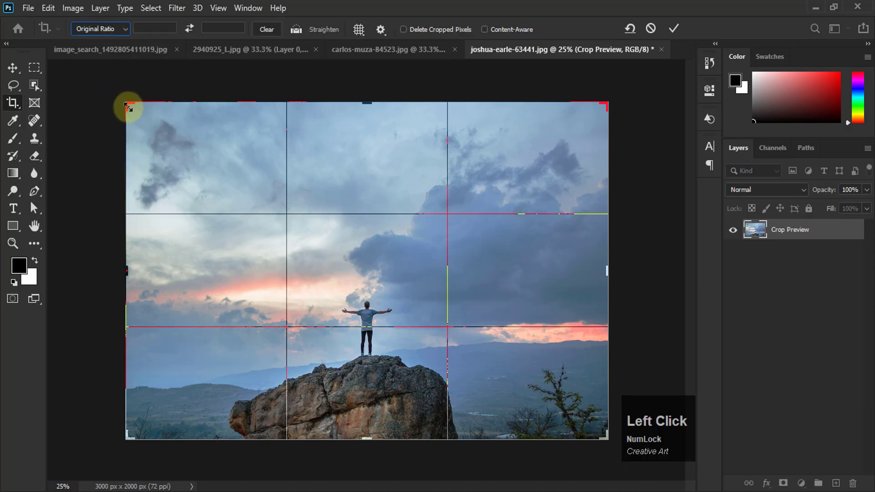
{"action": "left_click_drag", "start_coordinate": [129, 107], "coordinate": [172, 260]}
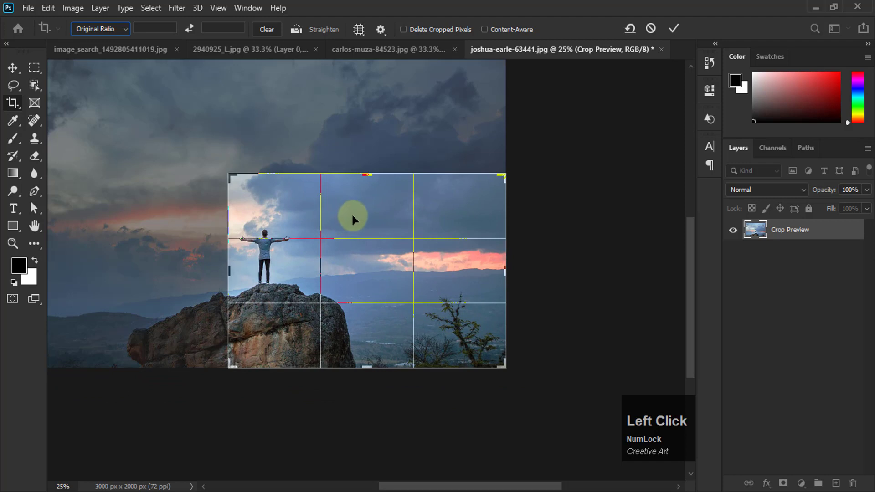
{"action": "left_click_drag", "start_coordinate": [352, 216], "coordinate": [498, 219]}
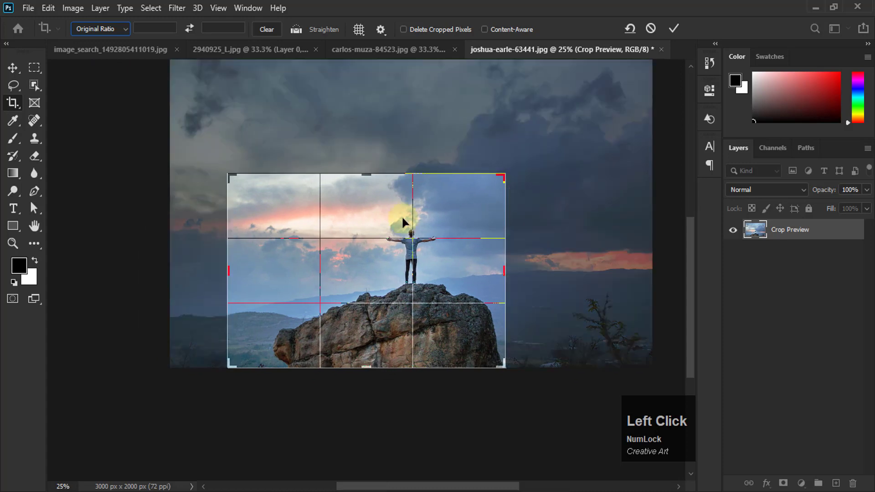
{"action": "left_click", "coordinate": [673, 29]}
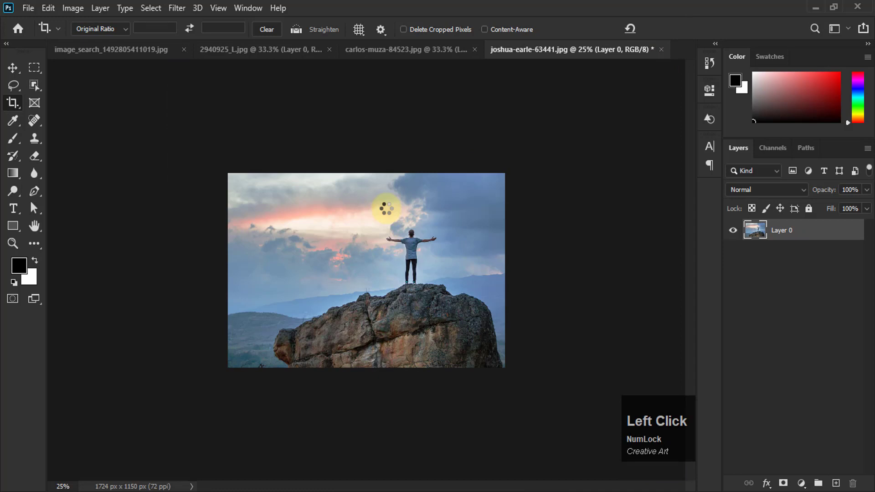
{"action": "key", "text": "ctrl+z"}
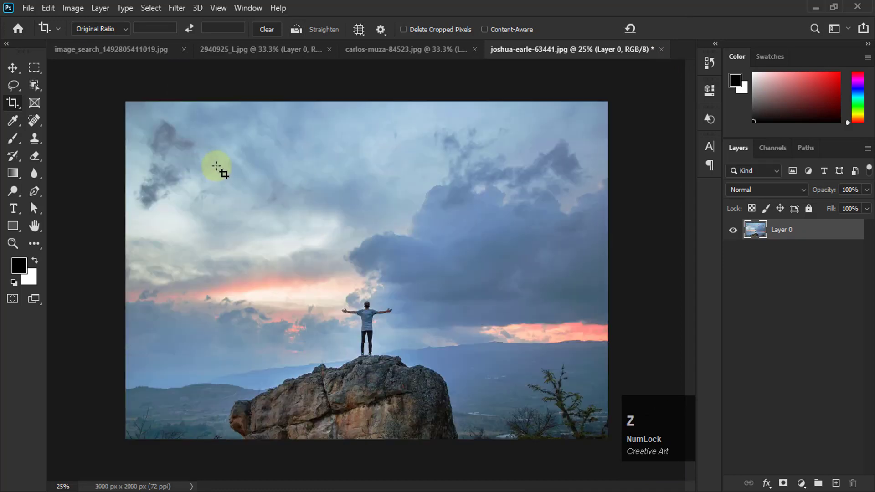
Try a 1 : 1 (Square) crop frame, shrinking it and centring the man and rock within it, and cancel the crop
{"action": "left_click", "coordinate": [109, 29]}
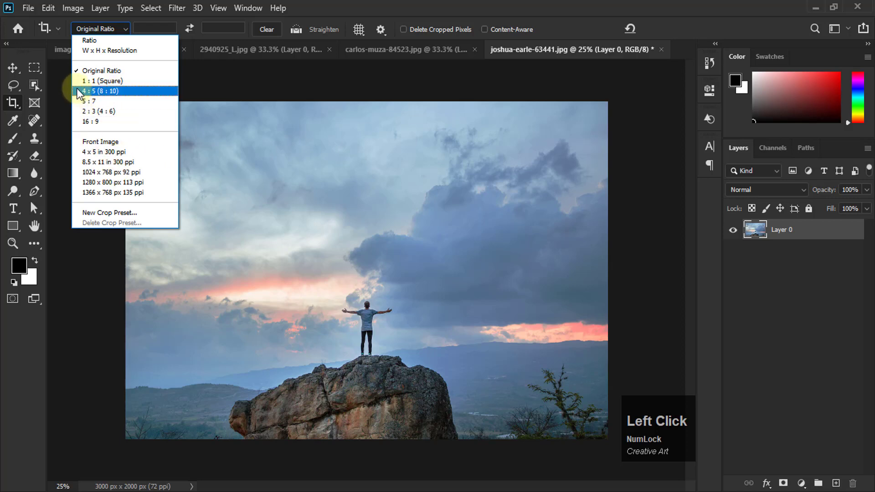
{"action": "left_click", "coordinate": [101, 81]}
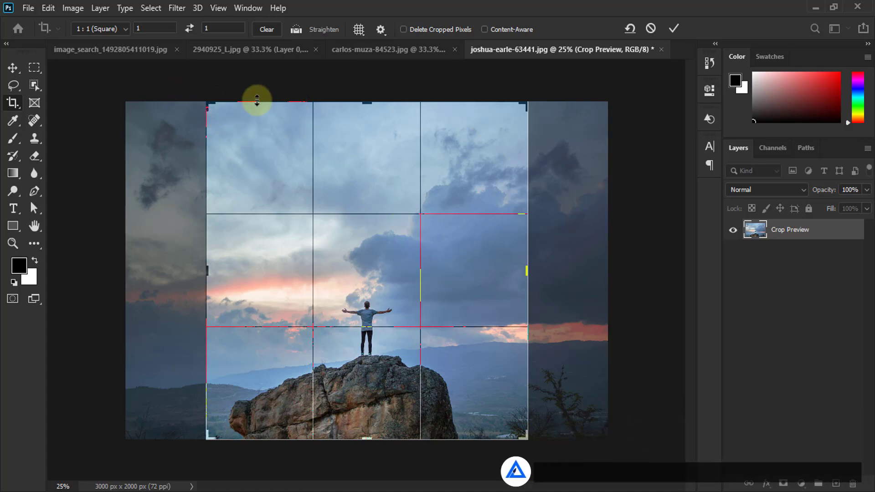
{"action": "left_click_drag", "start_coordinate": [210, 105], "coordinate": [195, 166]}
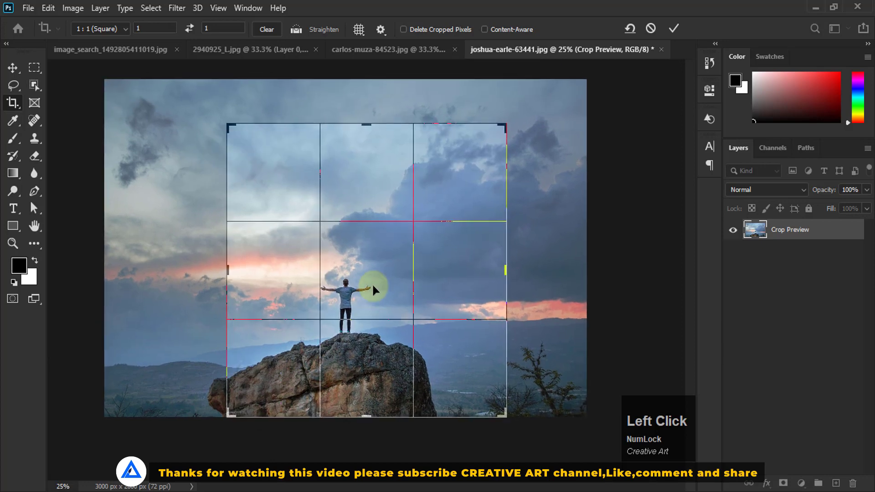
{"action": "left_click_drag", "start_coordinate": [356, 264], "coordinate": [404, 272]}
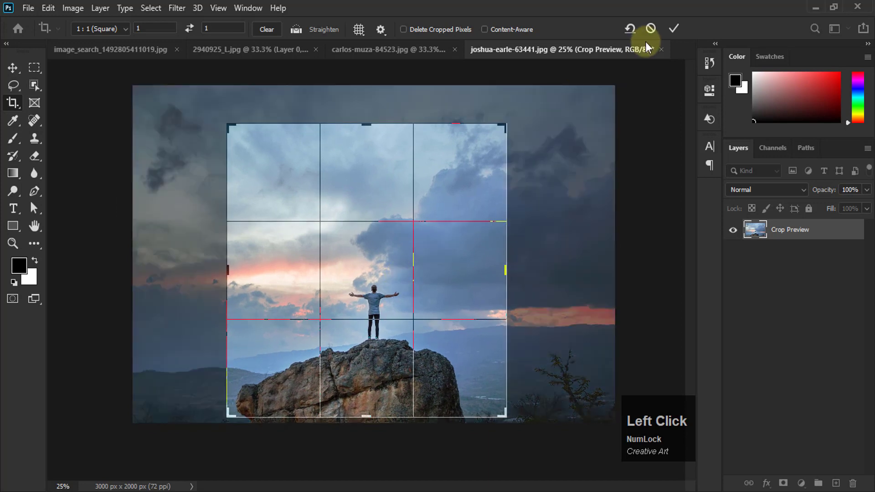
{"action": "left_click", "coordinate": [650, 29]}
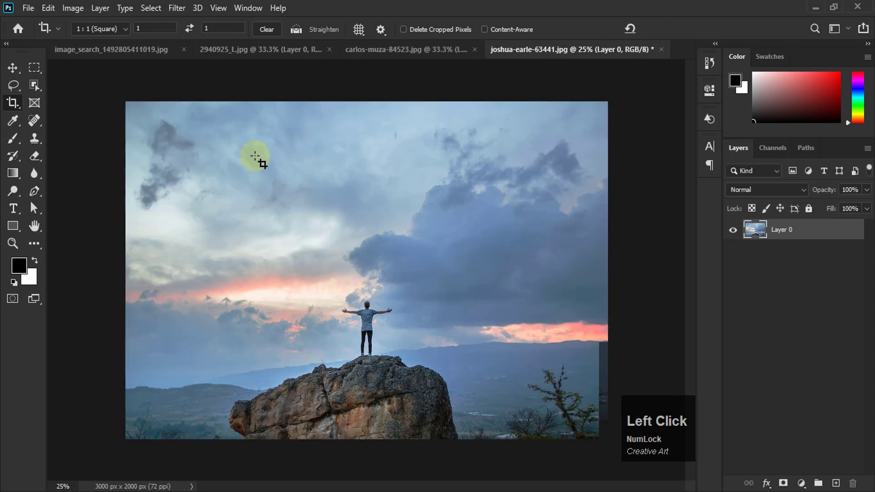
Cancel the square crop frame and return the crop constraint to Ratio with empty width and height values
{"action": "left_click", "coordinate": [125, 29]}
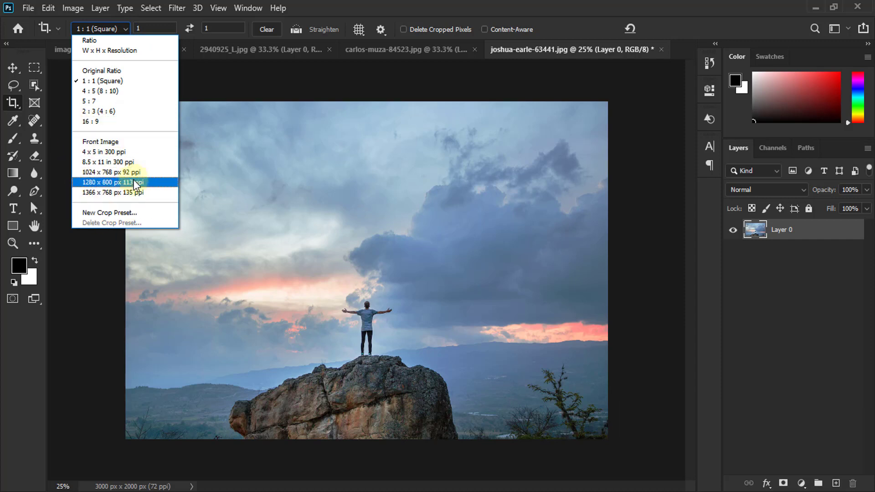
{"action": "left_click", "coordinate": [193, 82]}
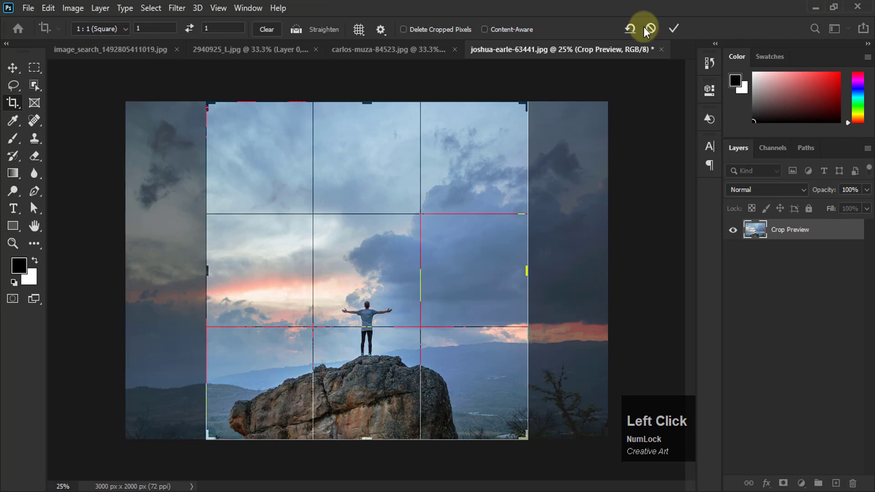
{"action": "left_click", "coordinate": [647, 28]}
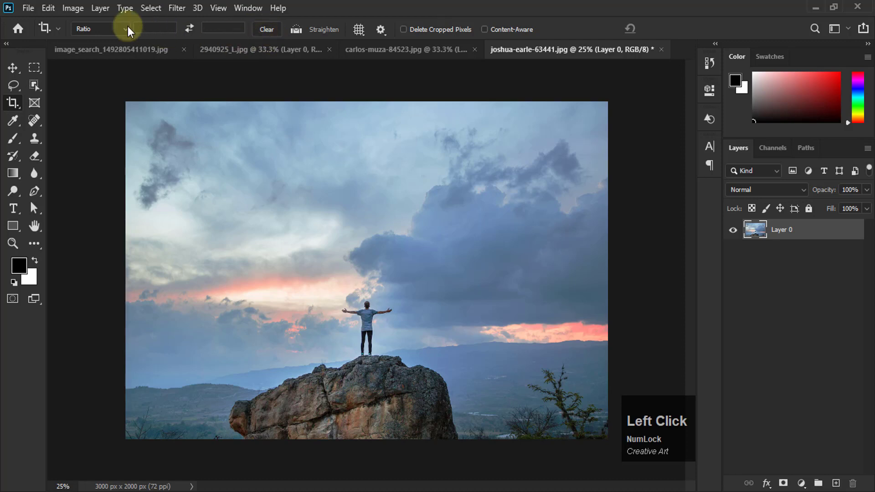
Set the crop ratio to 1920 by 1080
{"action": "left_click", "coordinate": [154, 28]}
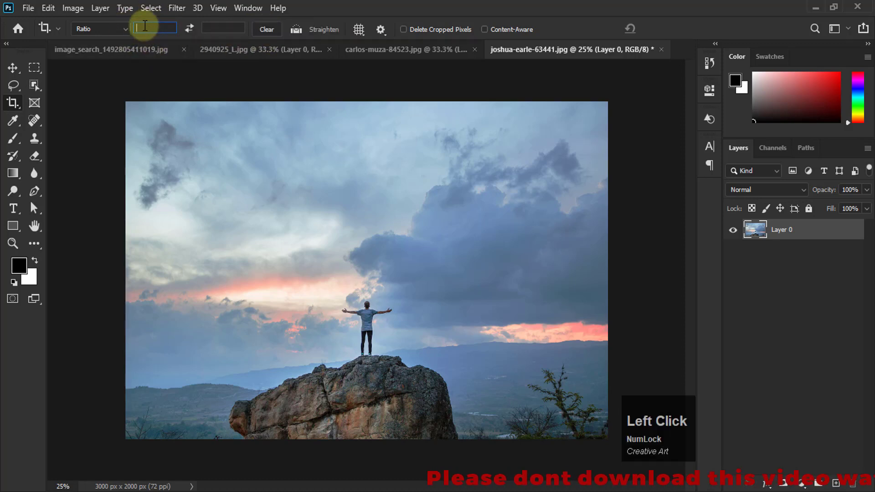
{"action": "type", "text": "1920"}
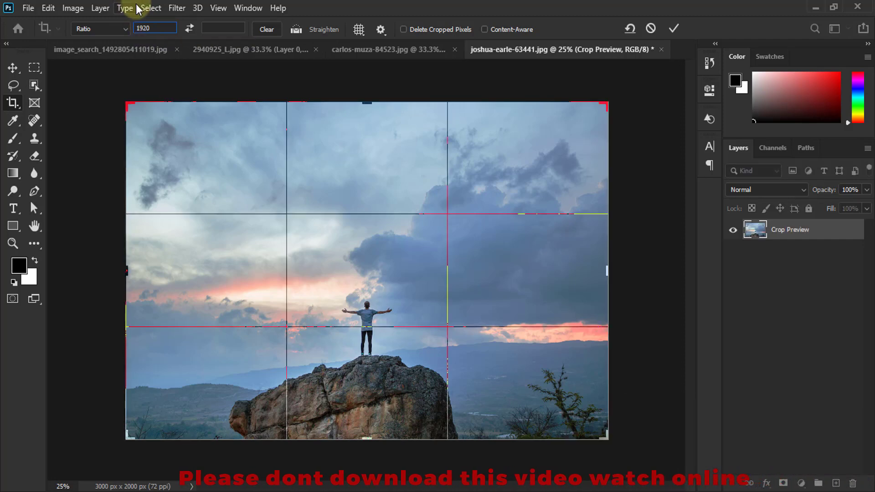
{"action": "left_click", "coordinate": [212, 30]}
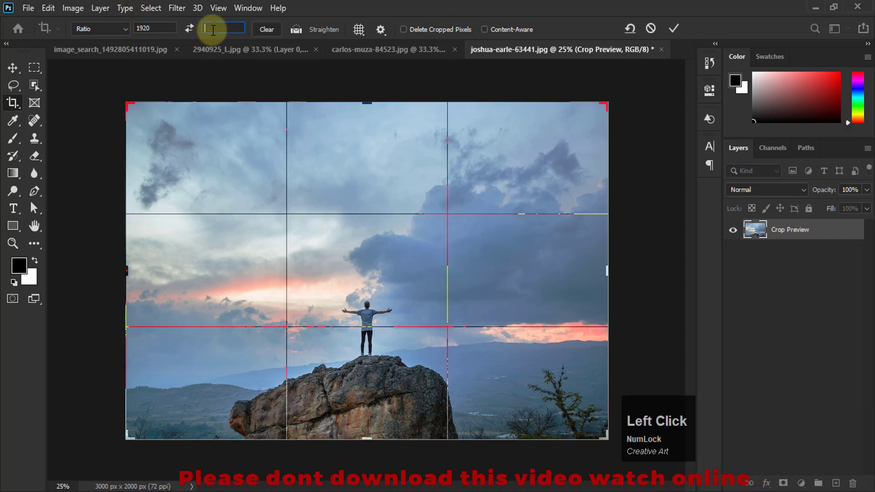
{"action": "type", "text": "1080"}
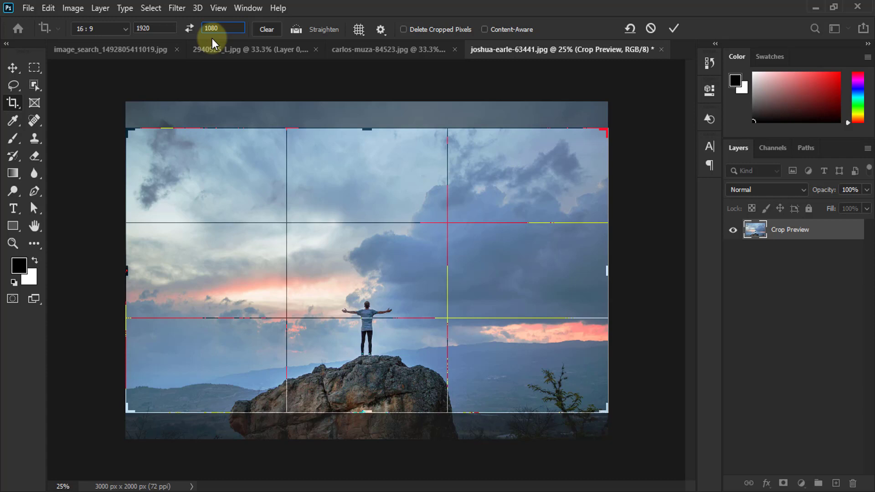
Save the current crop ratio as a new crop preset named "1920 : 1080 my preset" and cancel the pending crop
{"action": "left_click", "coordinate": [124, 28]}
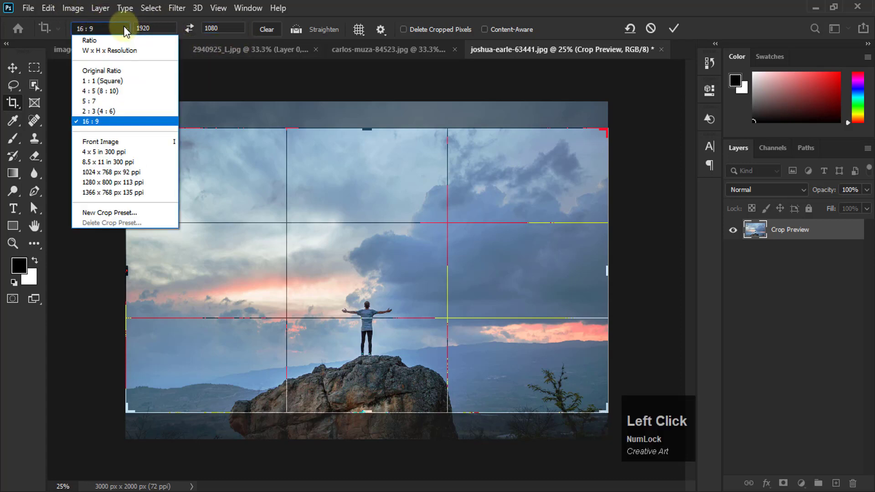
{"action": "left_click", "coordinate": [109, 213]}
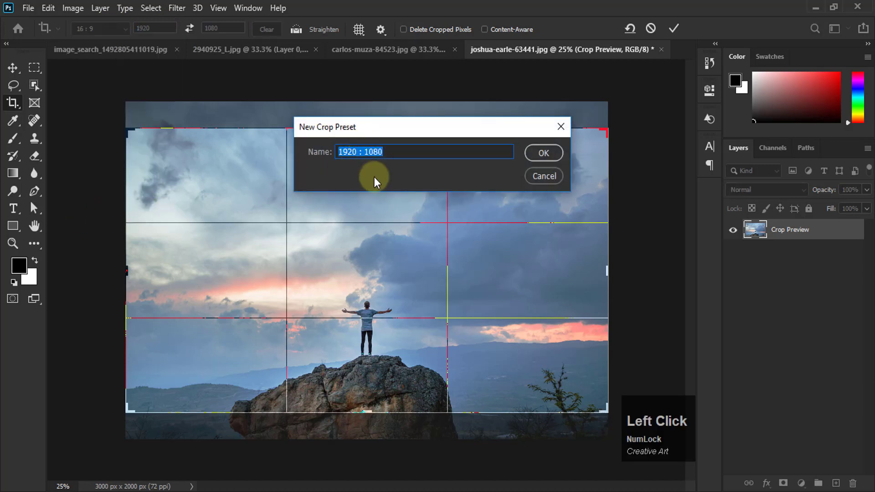
{"action": "left_click", "coordinate": [394, 151]}
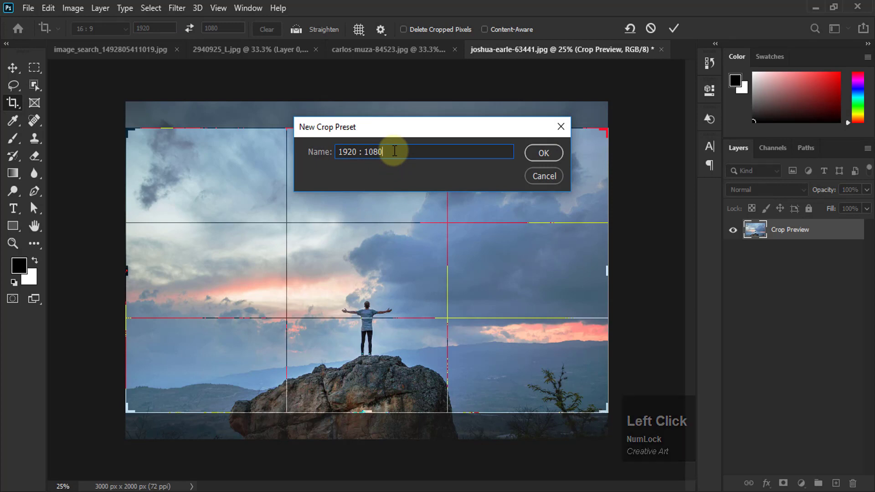
{"action": "type", "text": "my"}
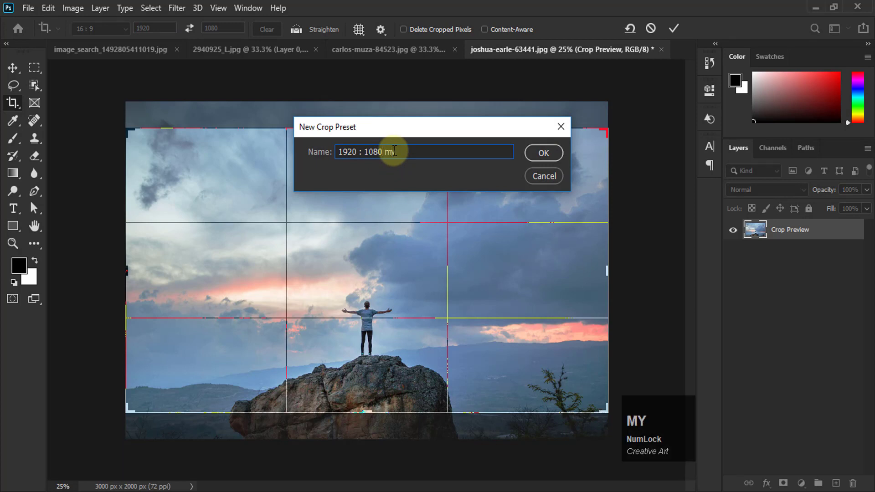
{"action": "type", "text": " preset"}
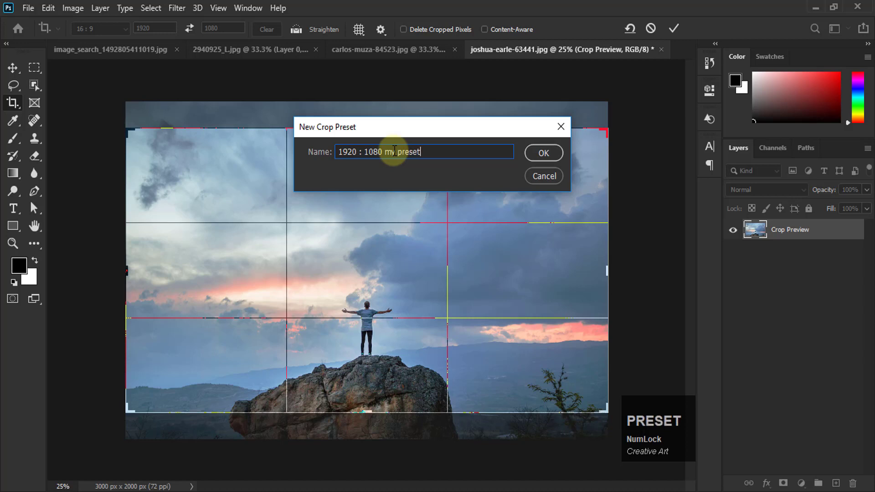
{"action": "left_click", "coordinate": [544, 152]}
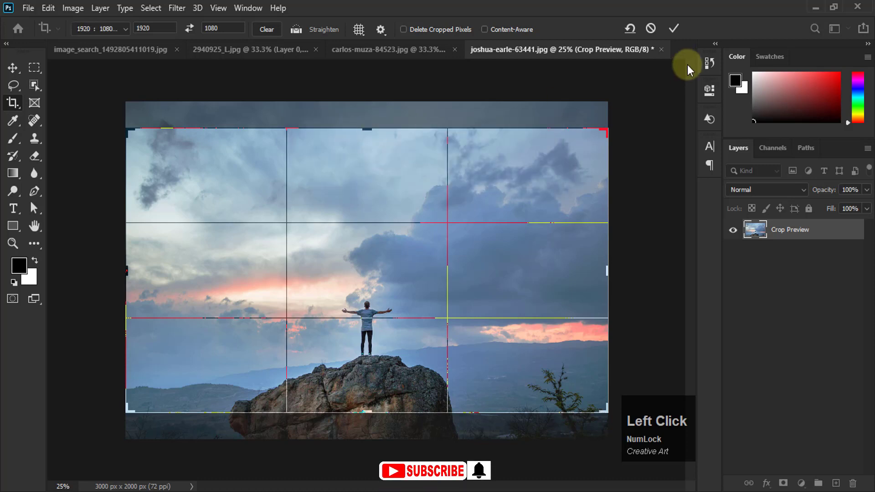
{"action": "left_click", "coordinate": [651, 28]}
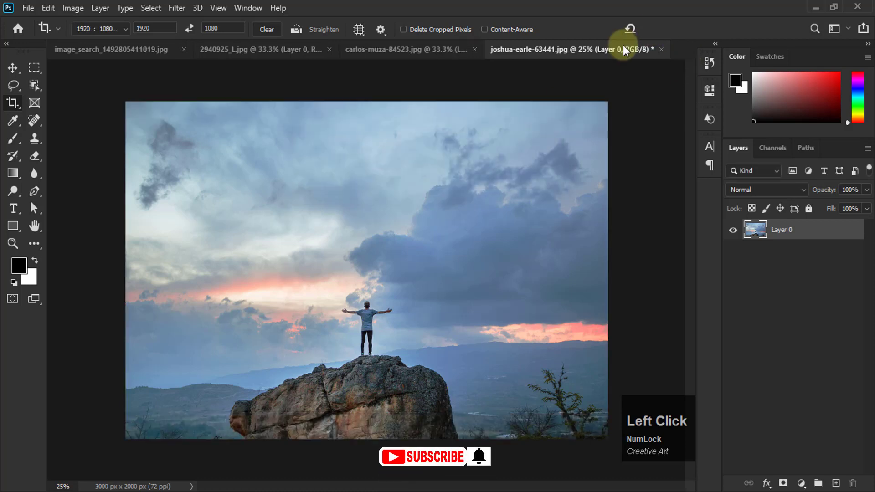
Crop the photo of the man on the rock using the "1920 : 1080 my preset" crop preset, and undo the applied crop
{"action": "left_click", "coordinate": [103, 26]}
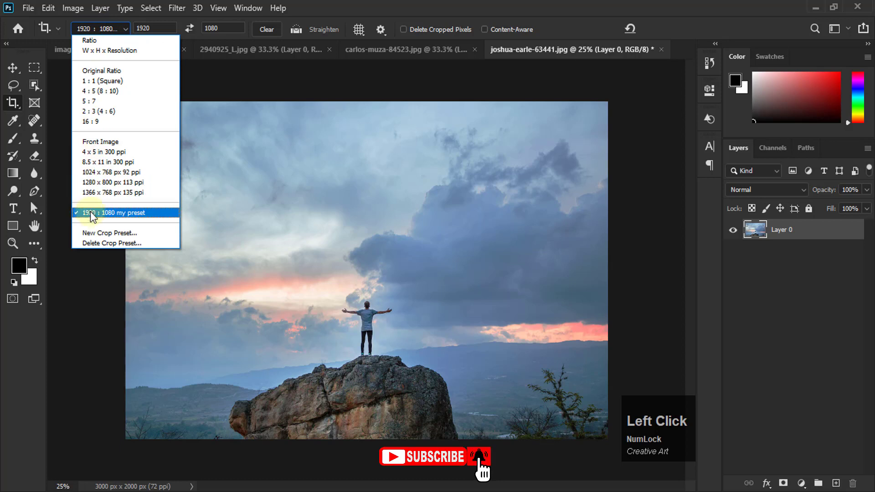
{"action": "left_click", "coordinate": [127, 219]}
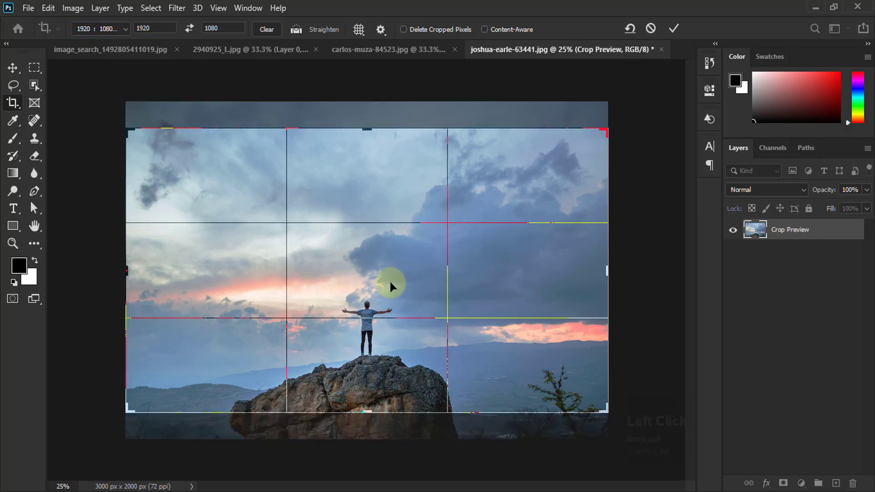
{"action": "mouse_move", "coordinate": [389, 280]}
{"action": "left_mouse_down"}
{"action": "mouse_move", "coordinate": [387, 253]}
{"action": "mouse_move", "coordinate": [382, 280]}
{"action": "mouse_move", "coordinate": [385, 253]}
{"action": "mouse_move", "coordinate": [329, 182]}
{"action": "mouse_move", "coordinate": [346, 192]}
{"action": "left_mouse_up"}
{"action": "left_click", "coordinate": [674, 29]}
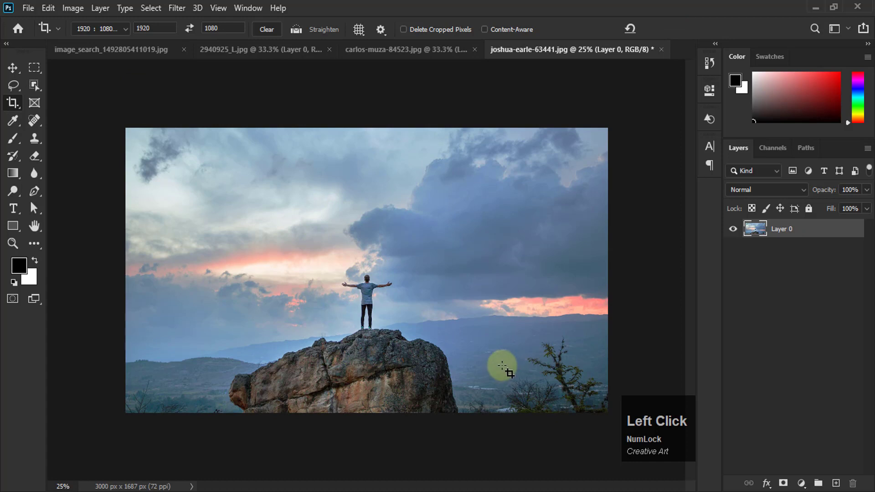
{"action": "key", "text": "ctrl"}
{"action": "key", "text": "ctrl+z"}
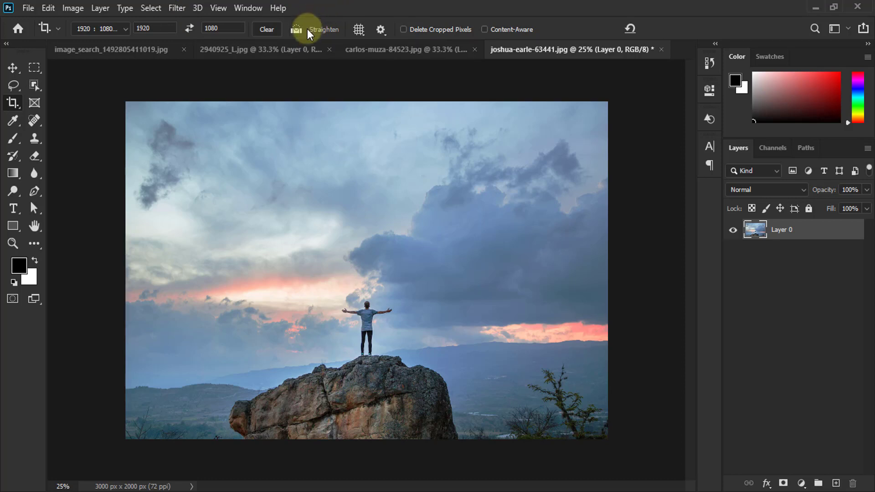
Switch to the 2940925_L.jpg landscape photo, view it without the crop frame, and set the Crop tool's constraint to Ratio
{"action": "left_click", "coordinate": [289, 50]}
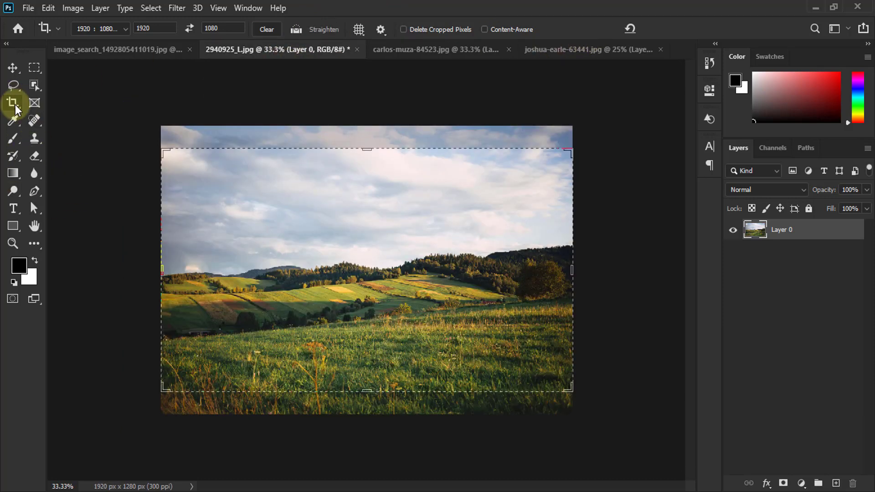
{"action": "left_click", "coordinate": [13, 68]}
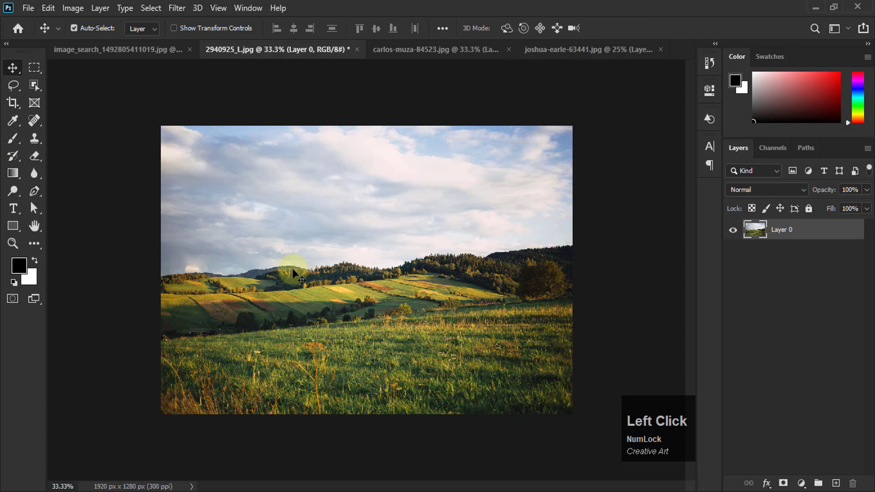
{"action": "left_click", "coordinate": [226, 261]}
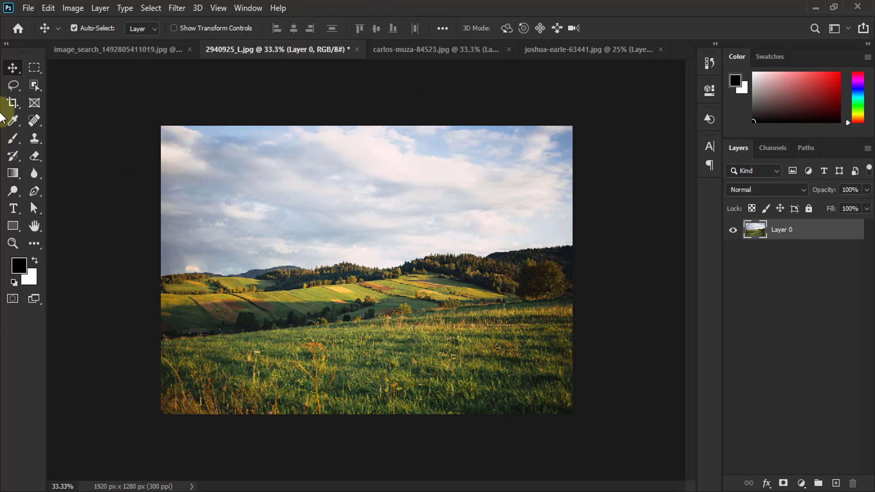
{"action": "left_click", "coordinate": [16, 98]}
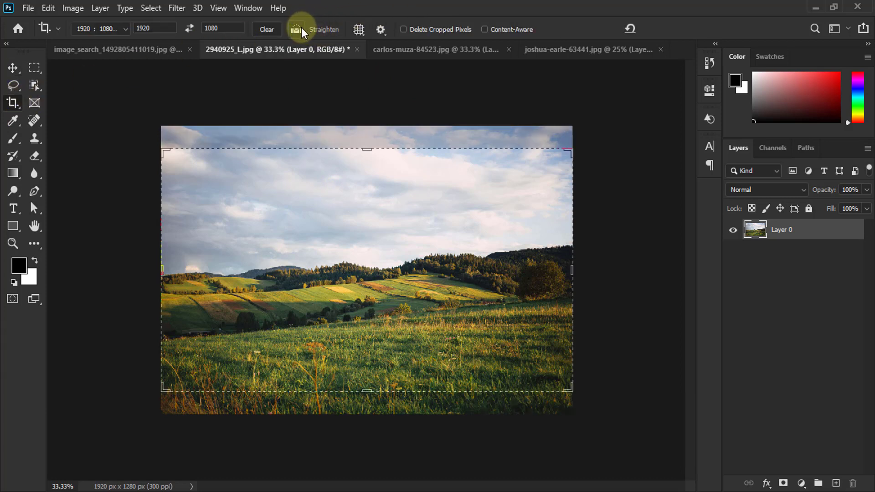
{"action": "left_click", "coordinate": [125, 29]}
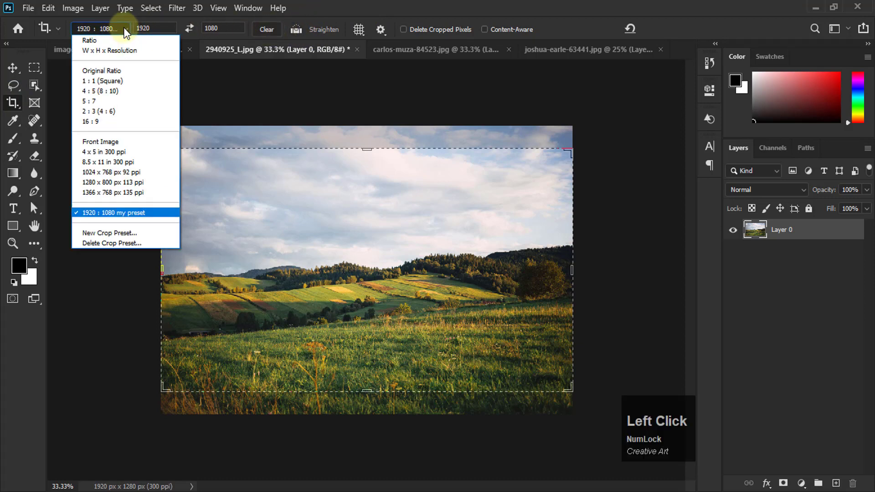
{"action": "left_click", "coordinate": [103, 42]}
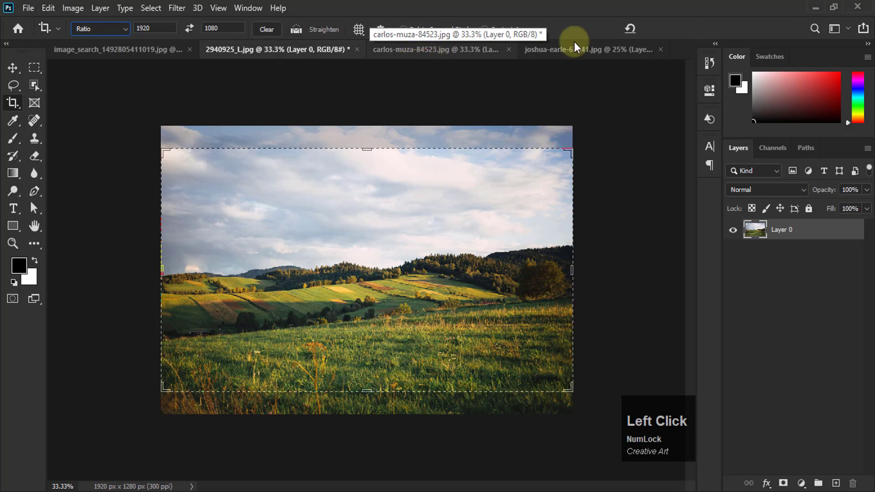
Reset the crop frame to the full landscape photo and clear the crop ratio values
{"action": "left_click", "coordinate": [631, 27]}
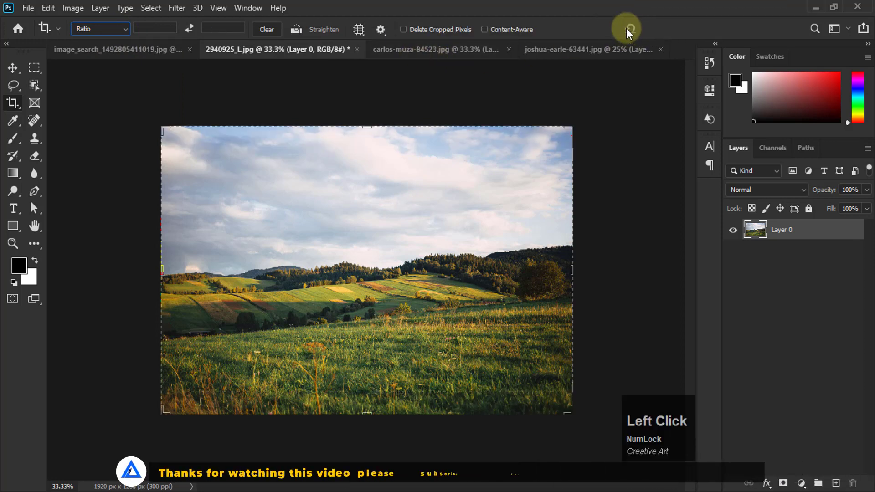
{"action": "left_click", "coordinate": [114, 29]}
{"action": "left_click", "coordinate": [476, 10]}
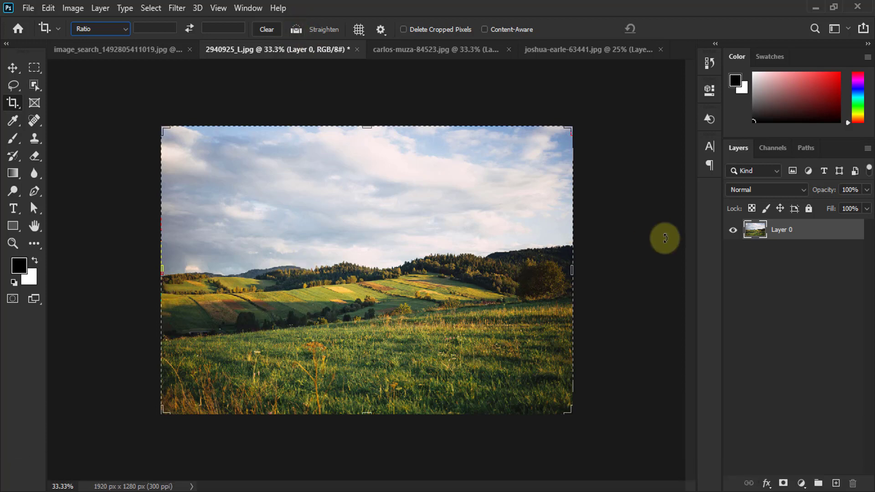
Straighten the landscape photo along the hill horizon at about 4.1°, apply the crop, and undo it
{"action": "left_click", "coordinate": [297, 31]}
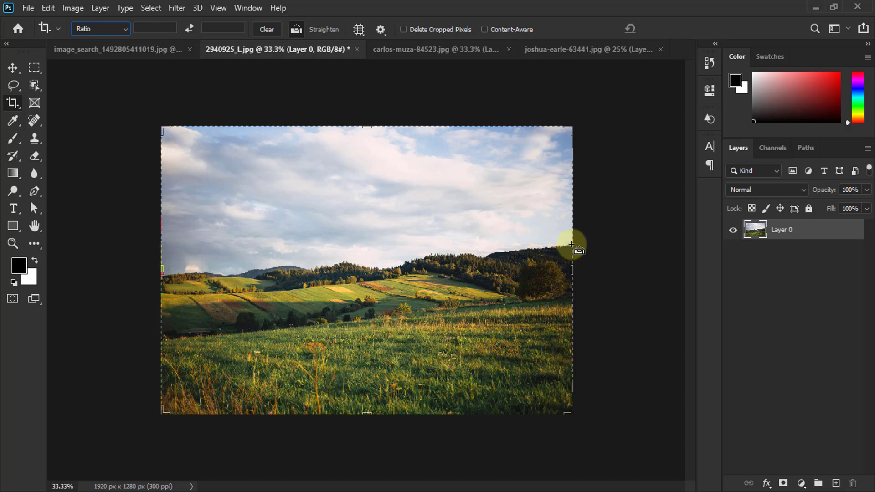
{"action": "left_click_drag", "start_coordinate": [571, 245], "coordinate": [159, 275]}
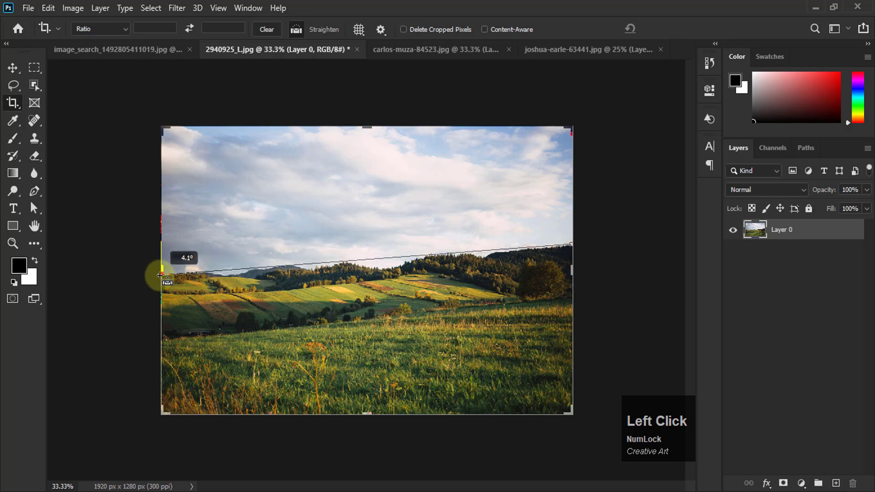
{"action": "left_click_drag", "start_coordinate": [159, 275], "coordinate": [159, 275]}
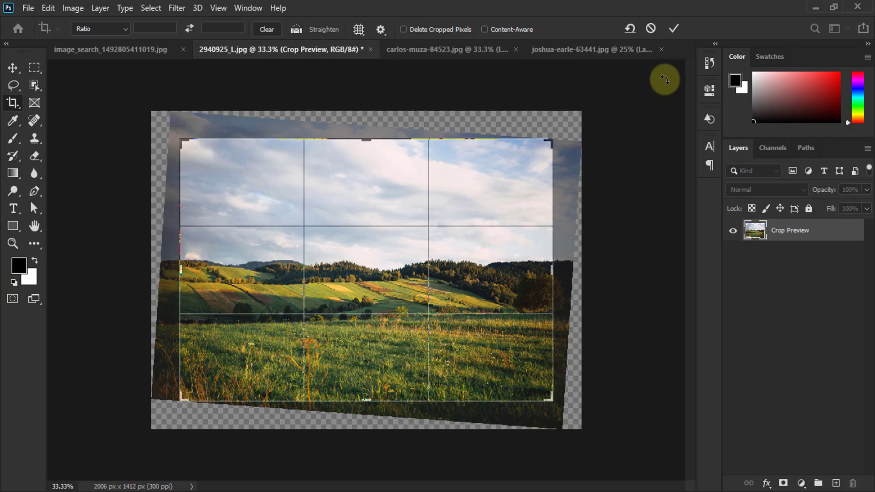
{"action": "left_click", "coordinate": [674, 28]}
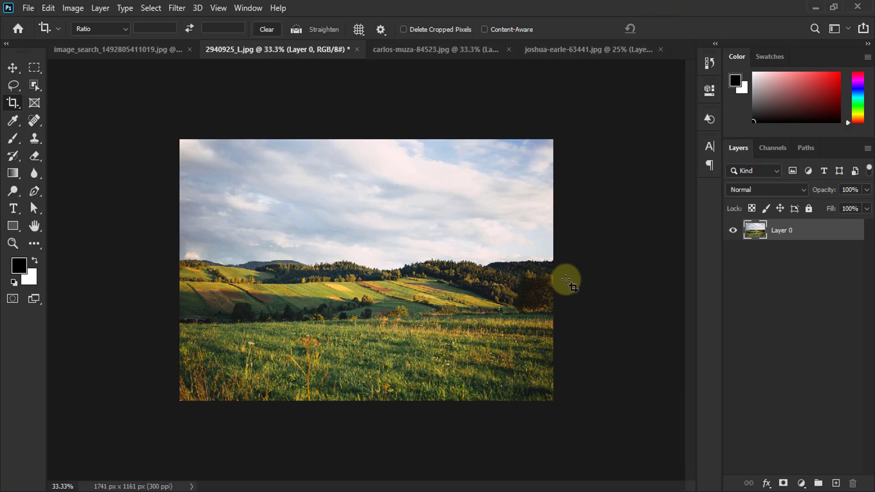
{"action": "key", "text": "ctrl+z"}
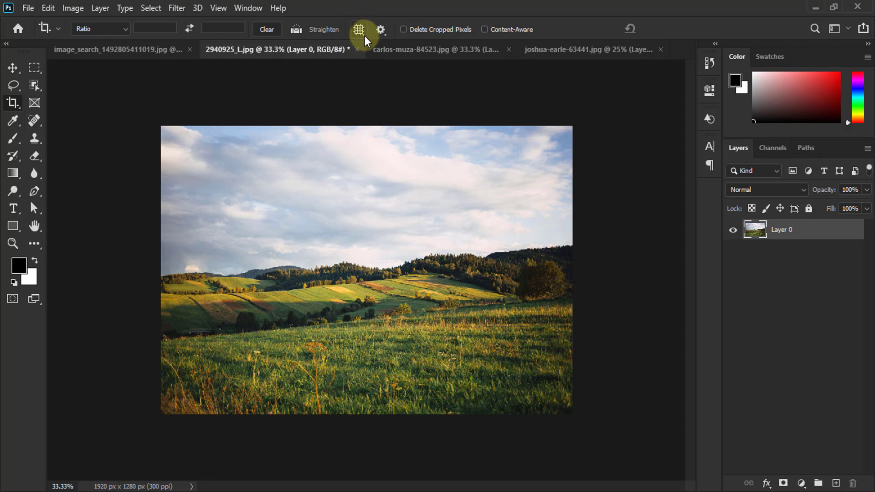
Activate the crop preview on the landscape photo and try the Golden Ratio and Golden Spiral overlays
{"action": "left_click", "coordinate": [365, 36]}
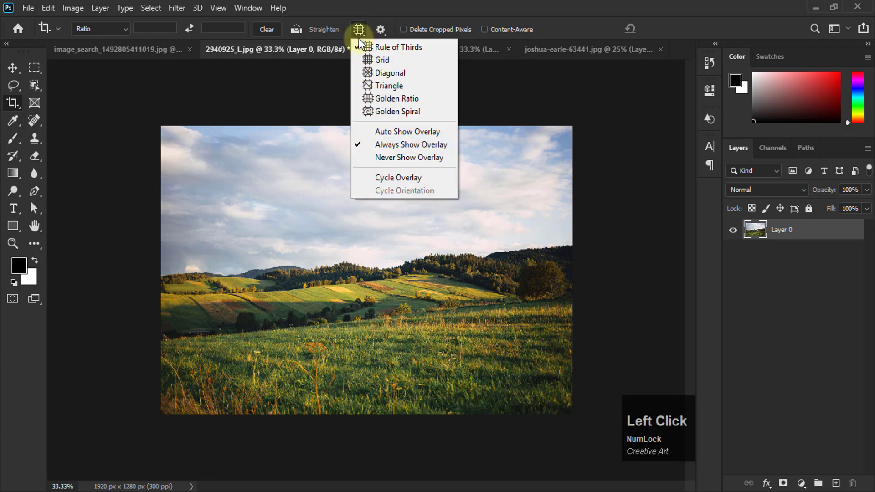
{"action": "left_click", "coordinate": [400, 6]}
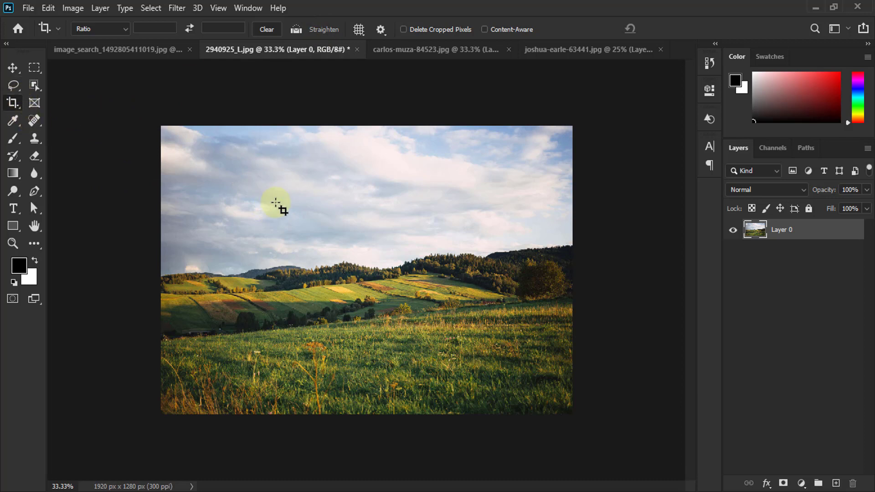
{"action": "left_click", "coordinate": [341, 197]}
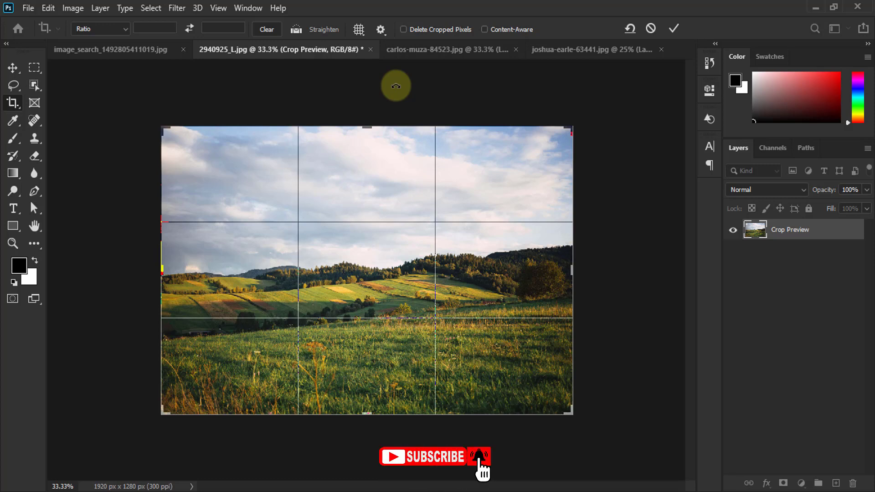
{"action": "left_click", "coordinate": [365, 34]}
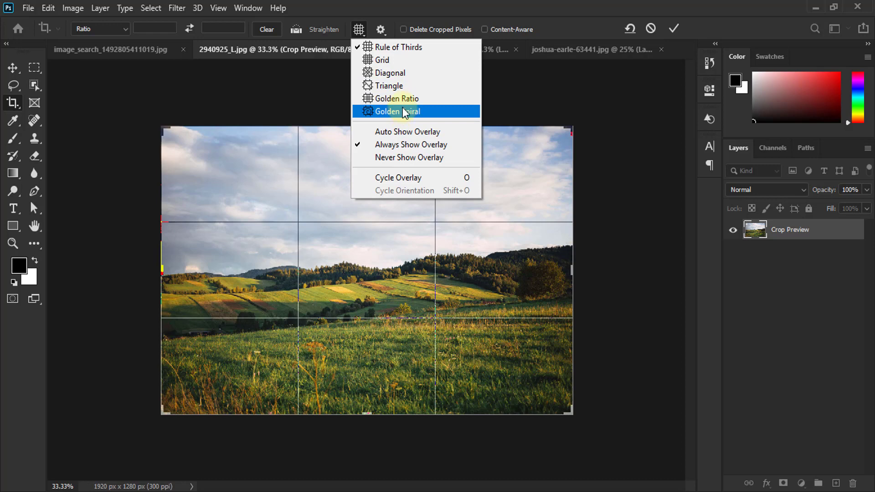
{"action": "left_click", "coordinate": [385, 98]}
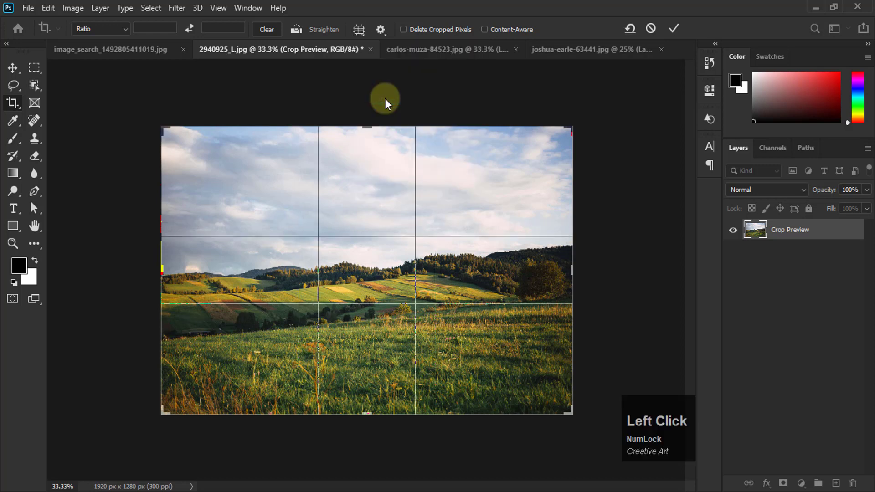
{"action": "left_click", "coordinate": [359, 30]}
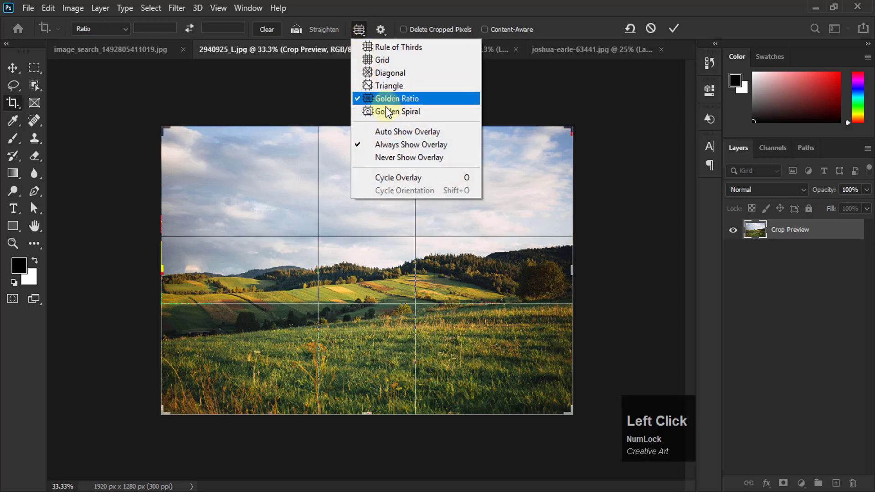
{"action": "left_click", "coordinate": [384, 113]}
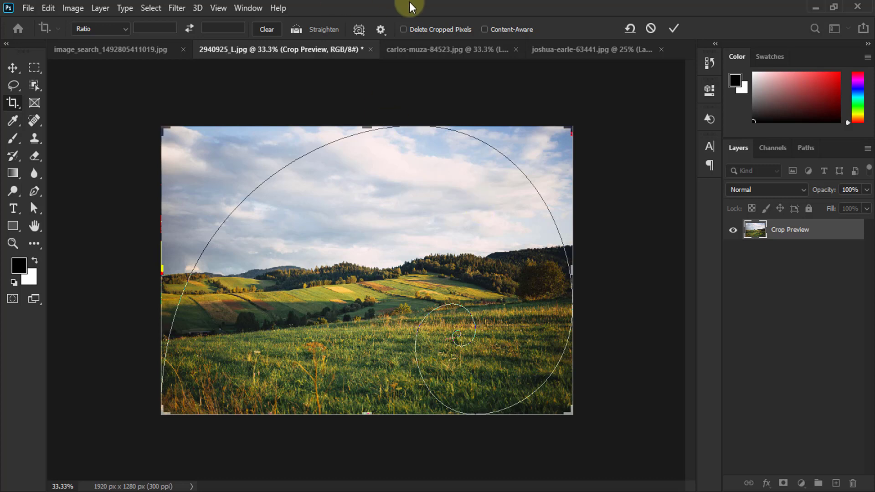
Set the crop overlay to Rule of Thirds
{"action": "left_click", "coordinate": [381, 30]}
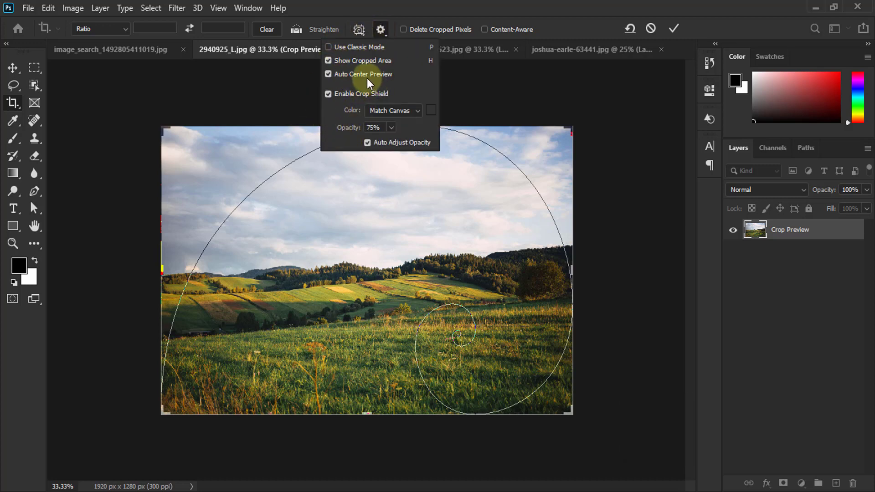
{"action": "left_click", "coordinate": [283, 29]}
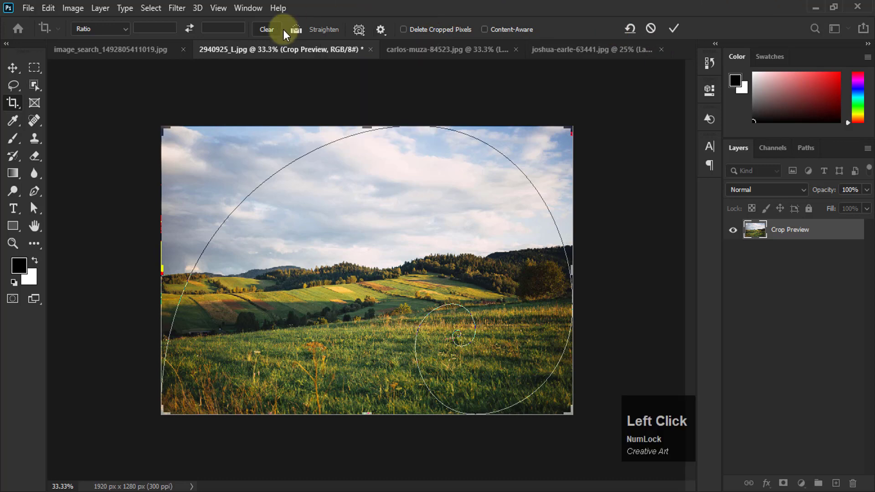
{"action": "left_click", "coordinate": [363, 33]}
{"action": "left_click", "coordinate": [381, 46]}
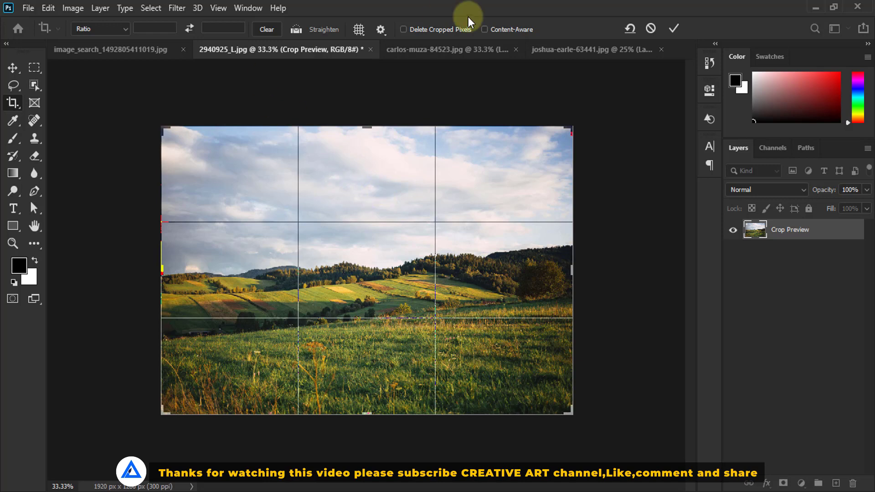
Try Classic Mode by pulling in the crop frame's upper-left corner, undo that change, and disable Classic Mode
{"action": "left_click", "coordinate": [381, 31]}
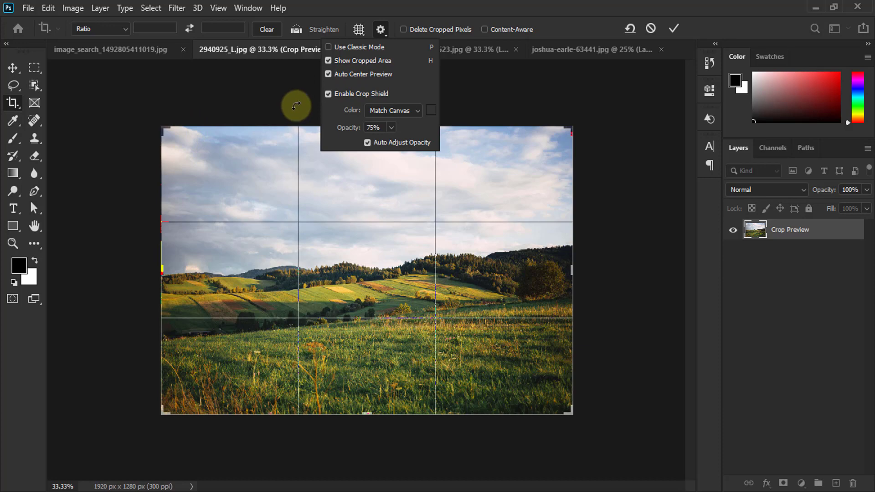
{"action": "left_click", "coordinate": [331, 47]}
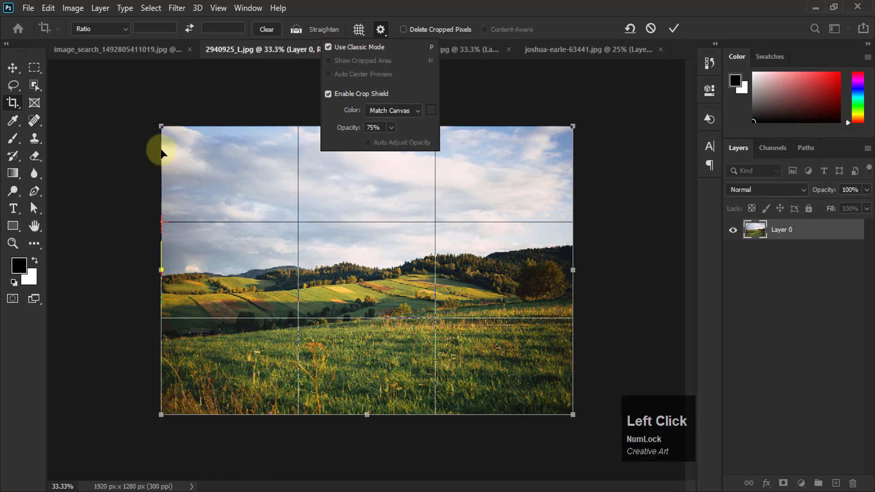
{"action": "left_click_drag", "start_coordinate": [162, 127], "coordinate": [225, 183]}
{"action": "key", "text": "ctrl+z"}
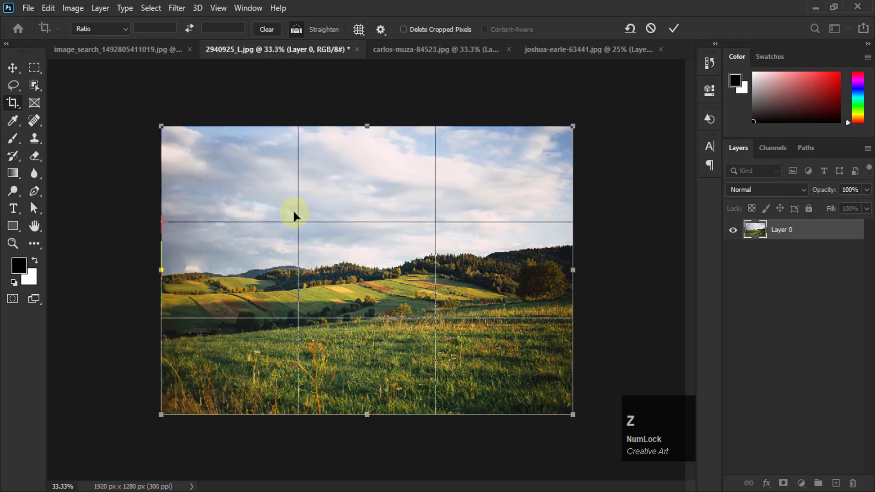
{"action": "left_click", "coordinate": [387, 36]}
{"action": "left_click", "coordinate": [360, 48]}
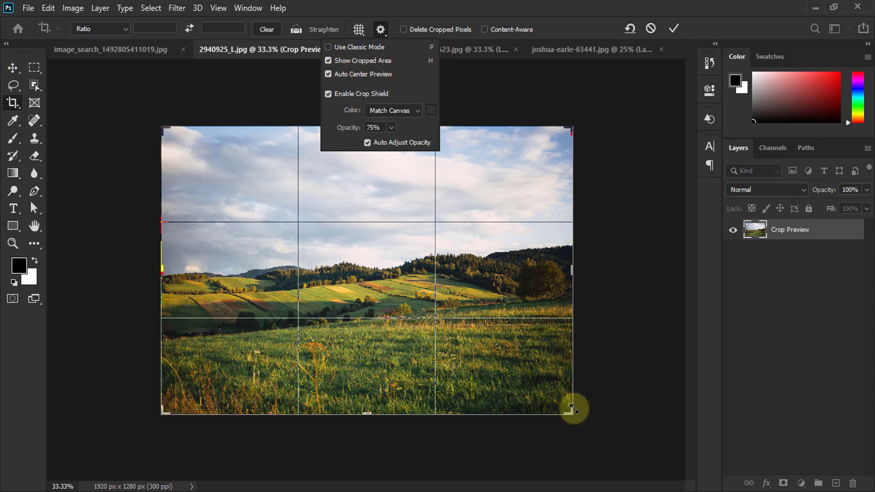
Shrink the crop frame to about 1510 by 960 px and toggle Show Cropped Area and Auto Center Preview off and back on
{"action": "left_click_drag", "start_coordinate": [571, 409], "coordinate": [527, 376]}
{"action": "left_click_drag", "start_coordinate": [424, 291], "coordinate": [412, 268]}
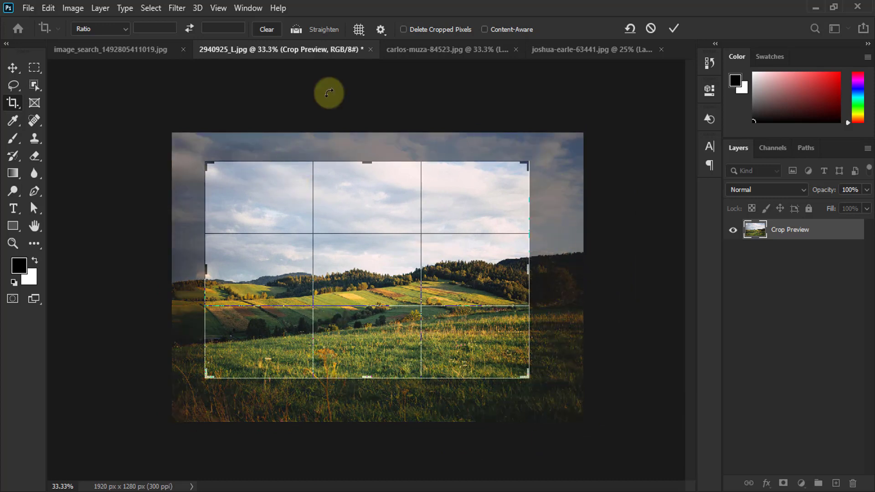
{"action": "left_click", "coordinate": [381, 30]}
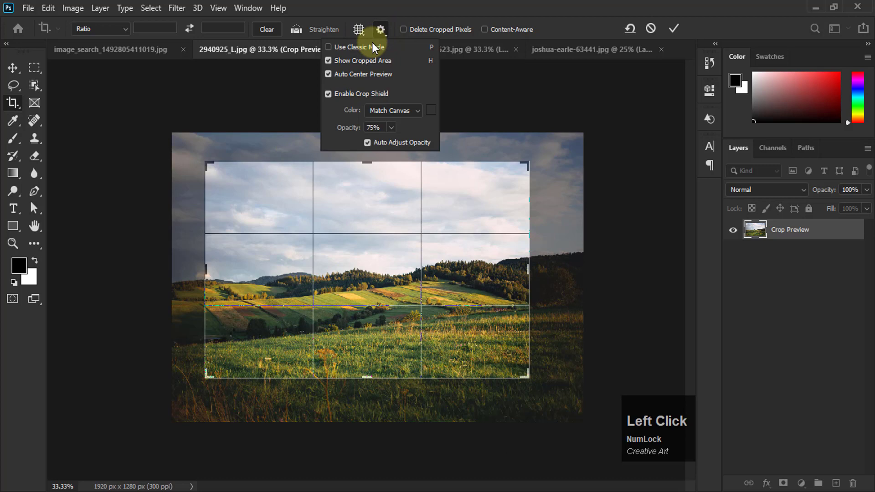
{"action": "left_click", "coordinate": [328, 61]}
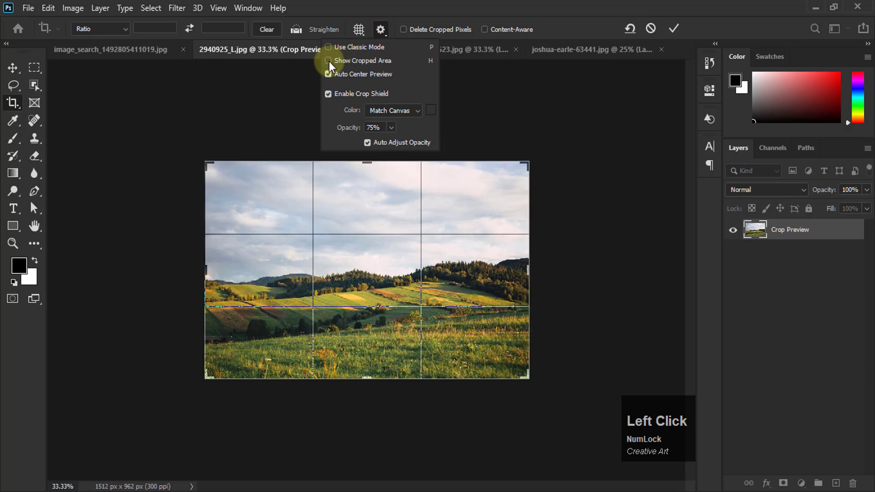
{"action": "left_click", "coordinate": [328, 60]}
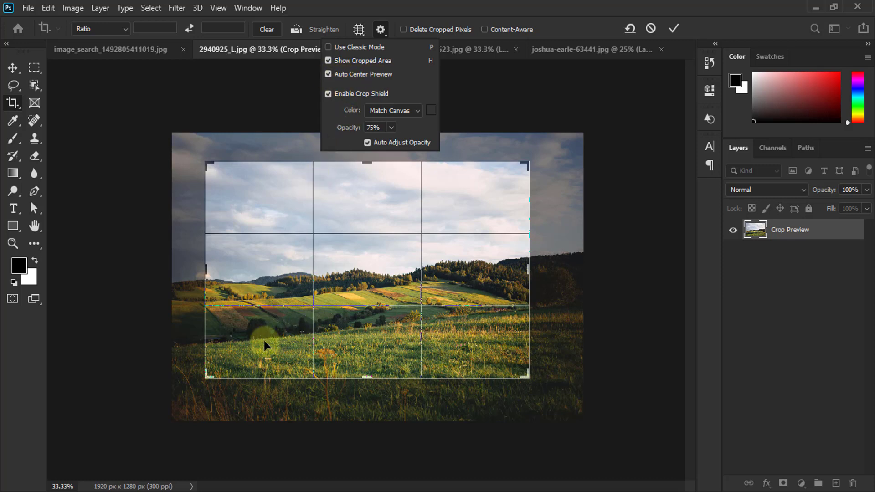
{"action": "left_click", "coordinate": [327, 73]}
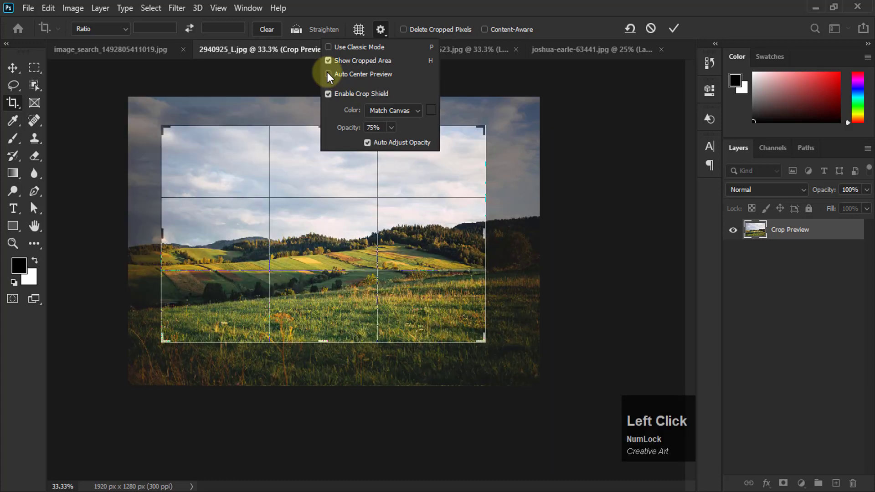
{"action": "left_click", "coordinate": [327, 73]}
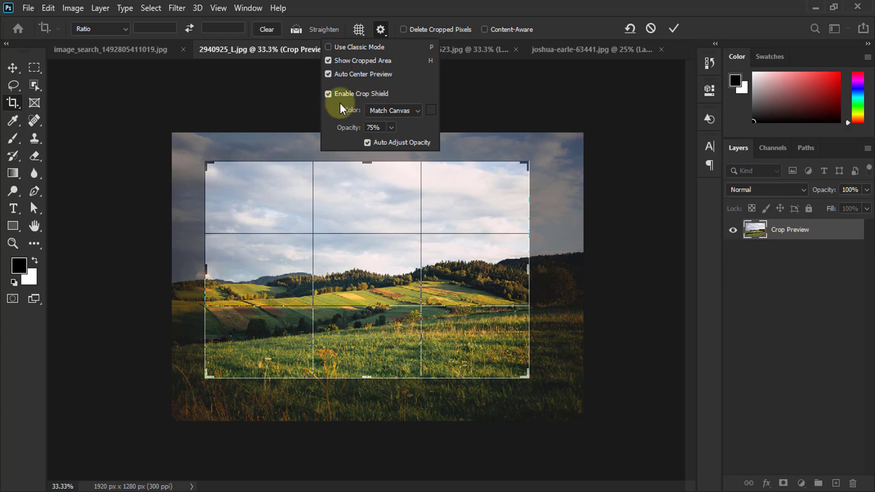
Compare the crop preview with the crop shield off and on, leave the shield enabled, and reset the crop frame
{"action": "left_click", "coordinate": [330, 95]}
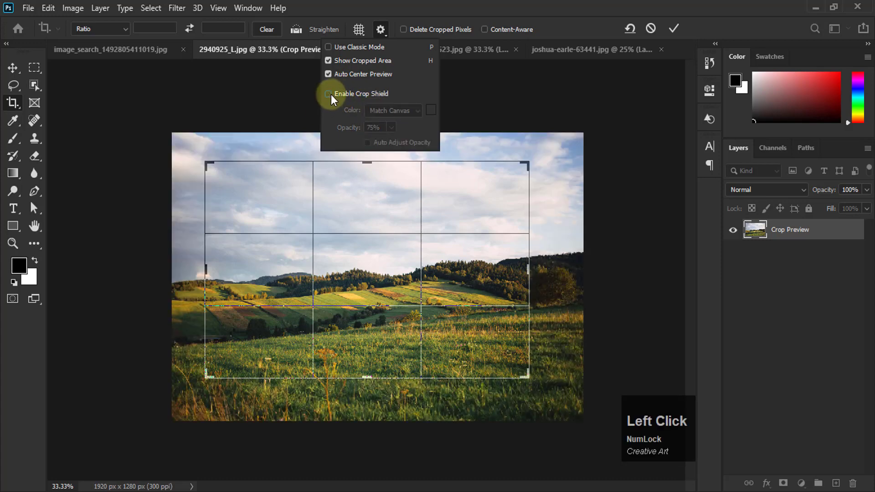
{"action": "left_click", "coordinate": [329, 94]}
{"action": "left_click", "coordinate": [330, 94]}
{"action": "left_click", "coordinate": [330, 95]}
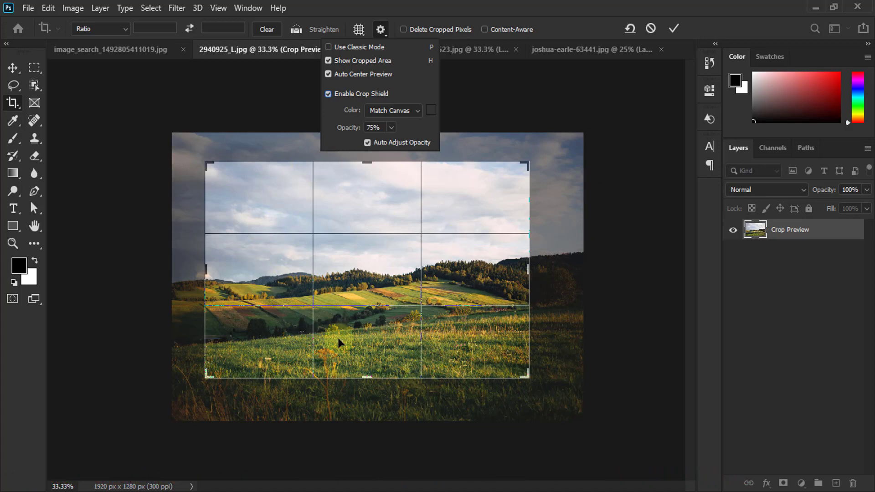
{"action": "left_click", "coordinate": [328, 93]}
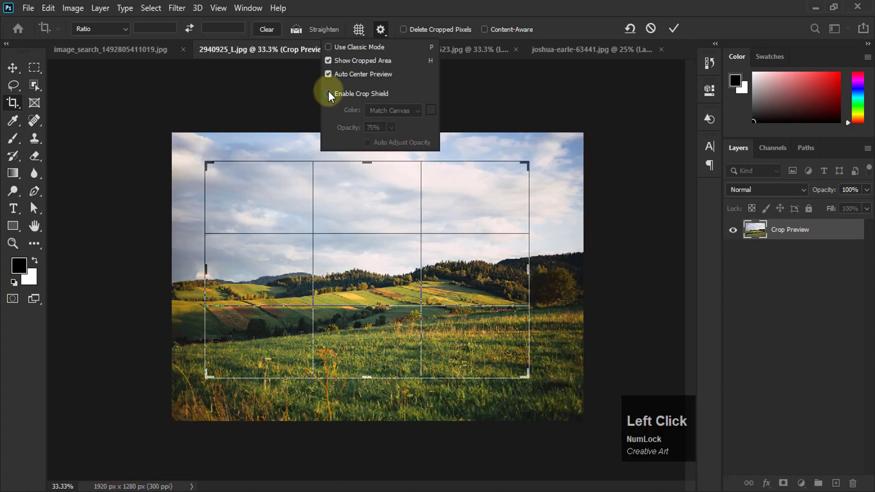
{"action": "left_click", "coordinate": [328, 92]}
{"action": "left_click", "coordinate": [328, 93]}
{"action": "left_click", "coordinate": [329, 93]}
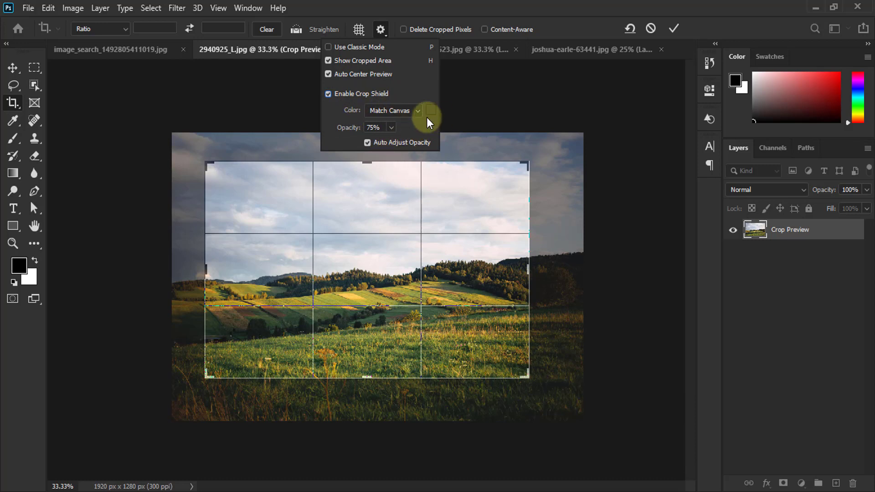
{"action": "left_click", "coordinate": [390, 32]}
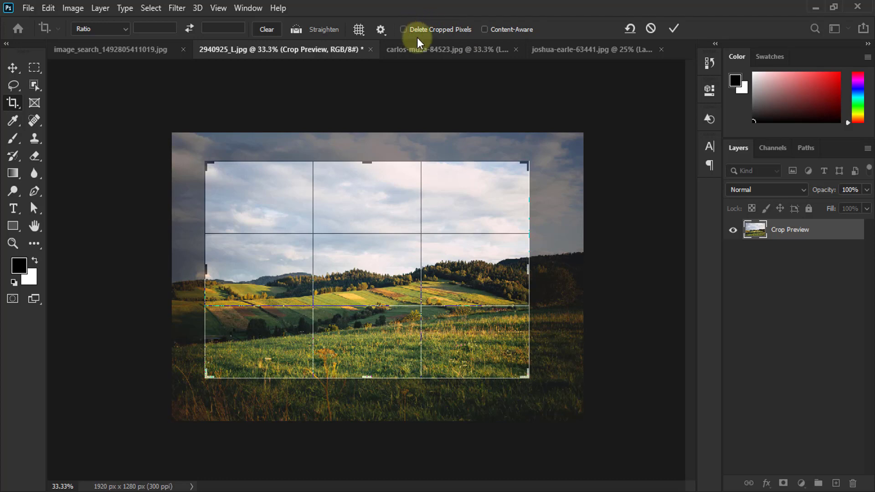
{"action": "left_click", "coordinate": [630, 29]}
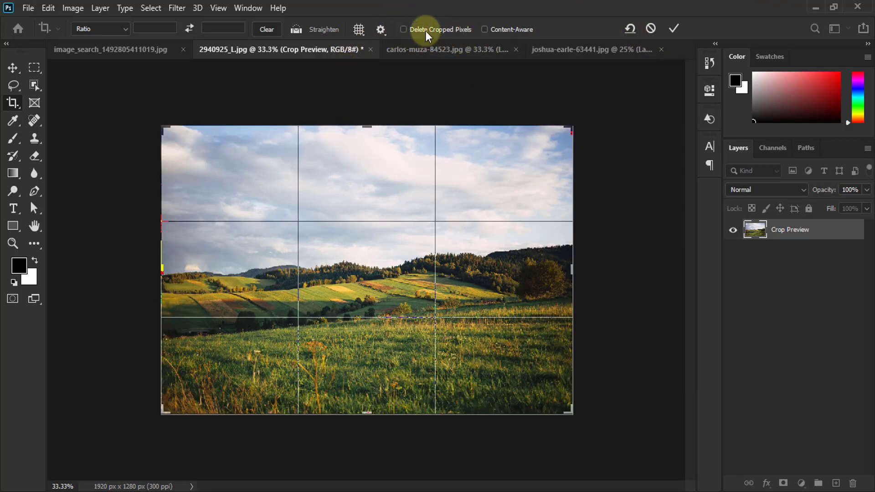
Enable Delete Cropped Pixels, shrink and reposition the landscape photo's crop to about 1362 by 830 px, and apply it
{"action": "left_click", "coordinate": [404, 29]}
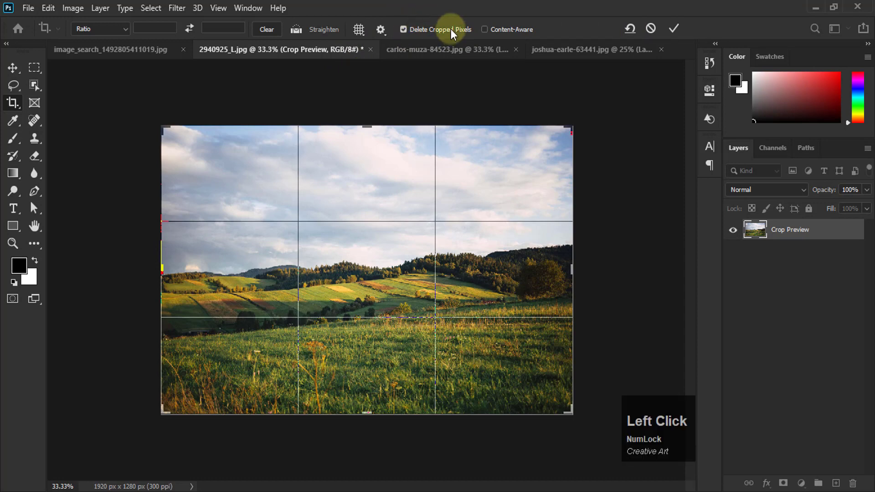
{"action": "left_click_drag", "start_coordinate": [571, 410], "coordinate": [513, 360]}
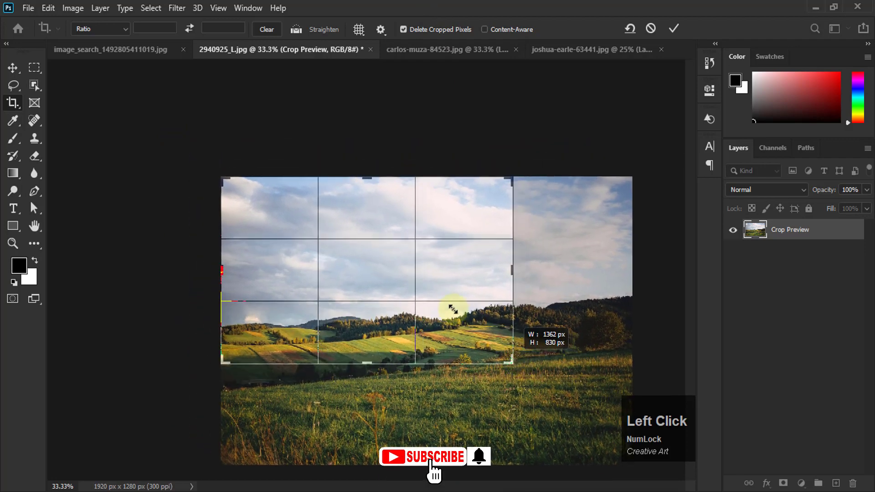
{"action": "left_click_drag", "start_coordinate": [449, 307], "coordinate": [384, 263]}
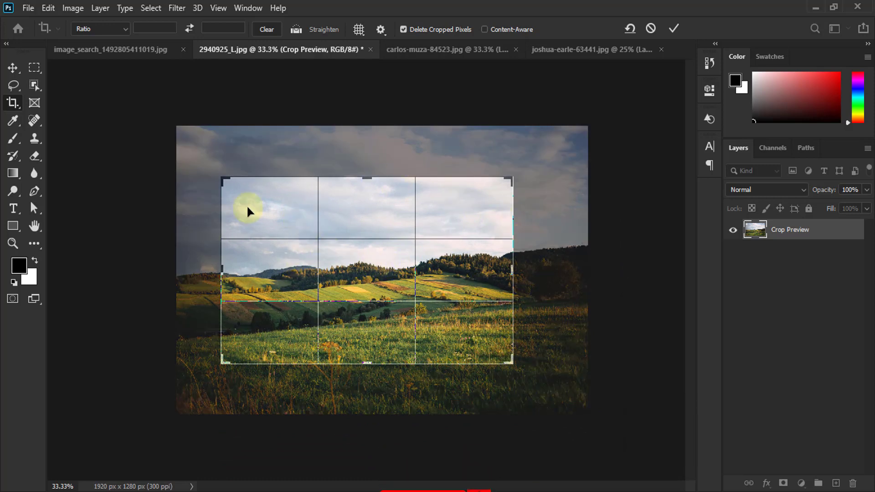
{"action": "left_click", "coordinate": [676, 29]}
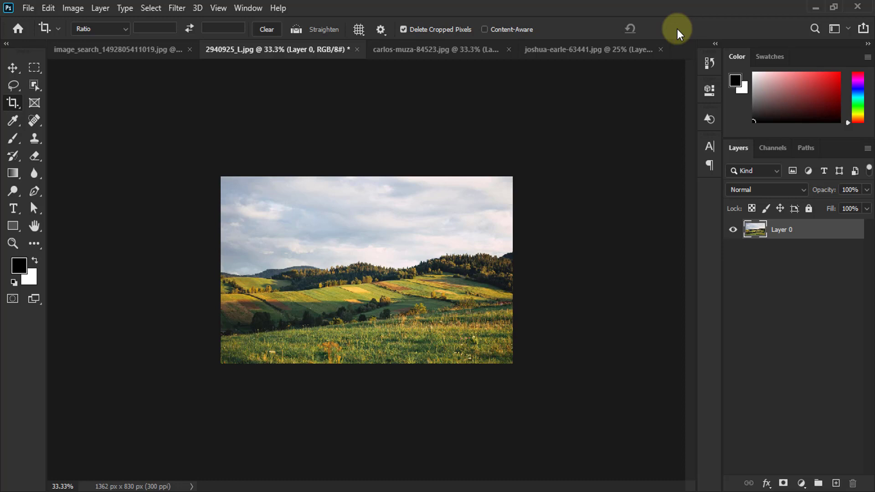
Reopen the crop frame, try widening it to about 1596 px to check for recoverable pixels, and undo the widening
{"action": "left_click", "coordinate": [12, 103]}
{"action": "left_click", "coordinate": [311, 245]}
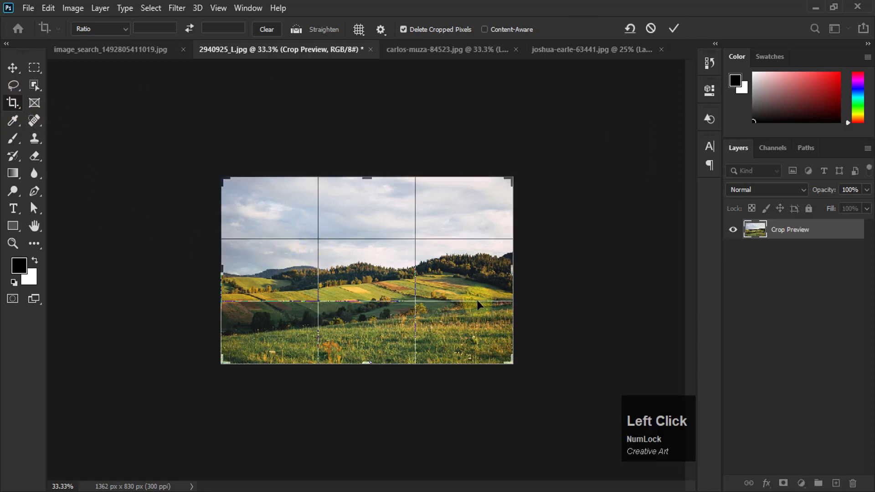
{"action": "left_click_drag", "start_coordinate": [514, 270], "coordinate": [539, 272]}
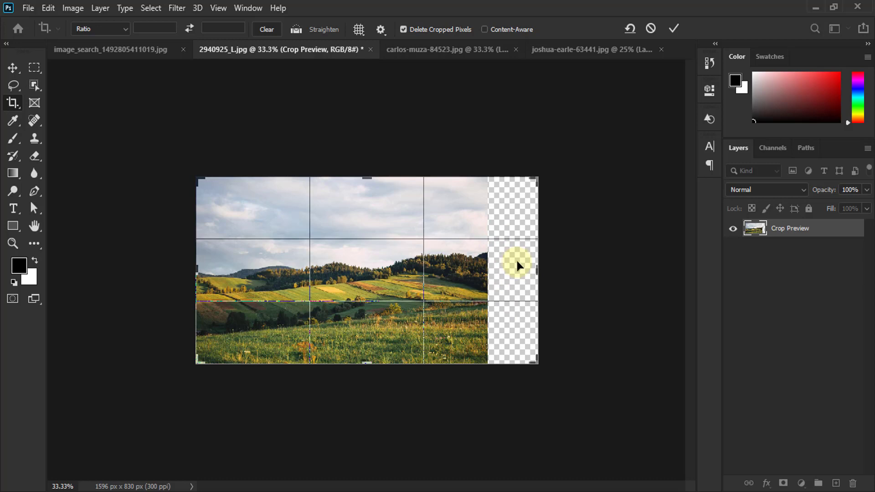
{"action": "key", "text": "ctrl+z"}
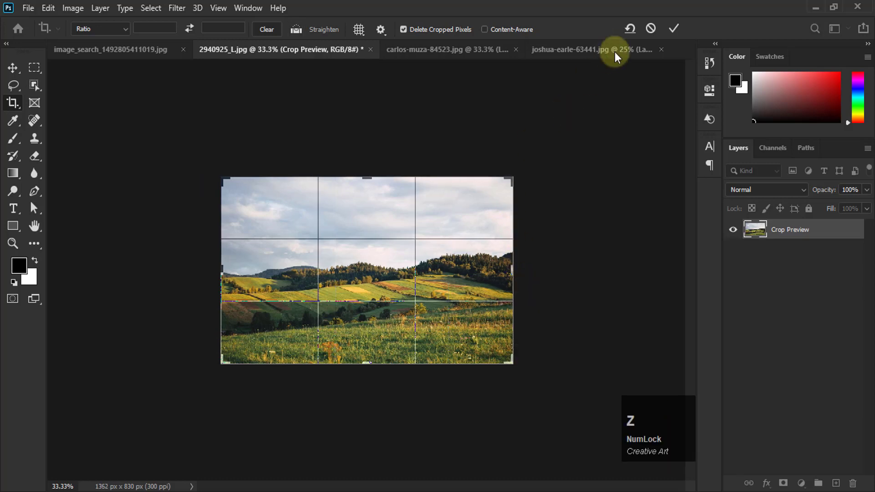
{"action": "left_click", "coordinate": [630, 28]}
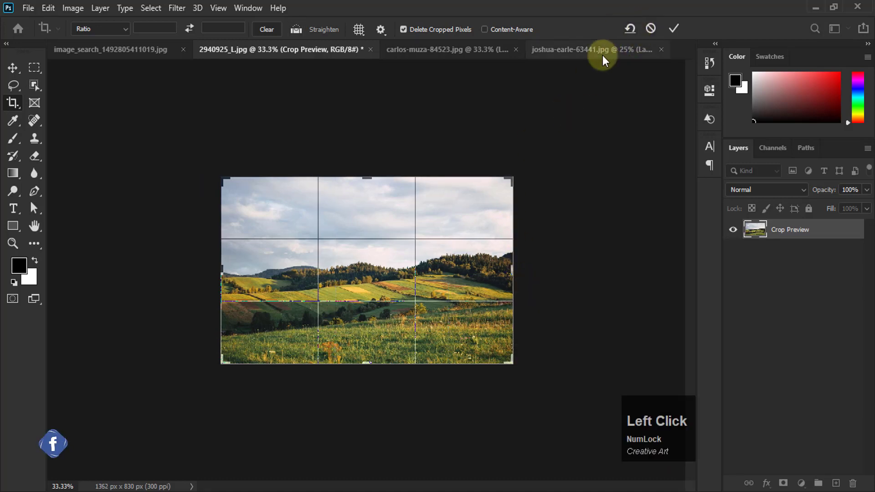
Restore the full landscape photo and, with Delete Cropped Pixels off, crop it to about 1188 by 758 px
{"action": "left_click", "coordinate": [405, 29]}
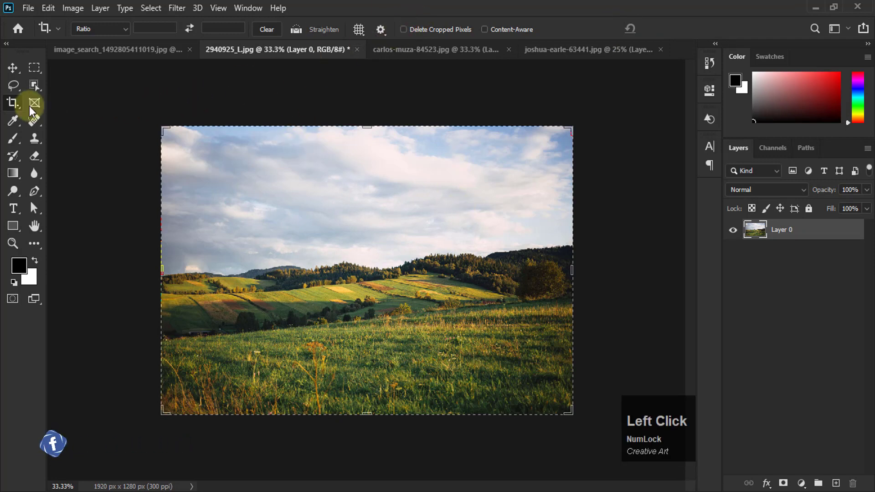
{"action": "left_click", "coordinate": [288, 205]}
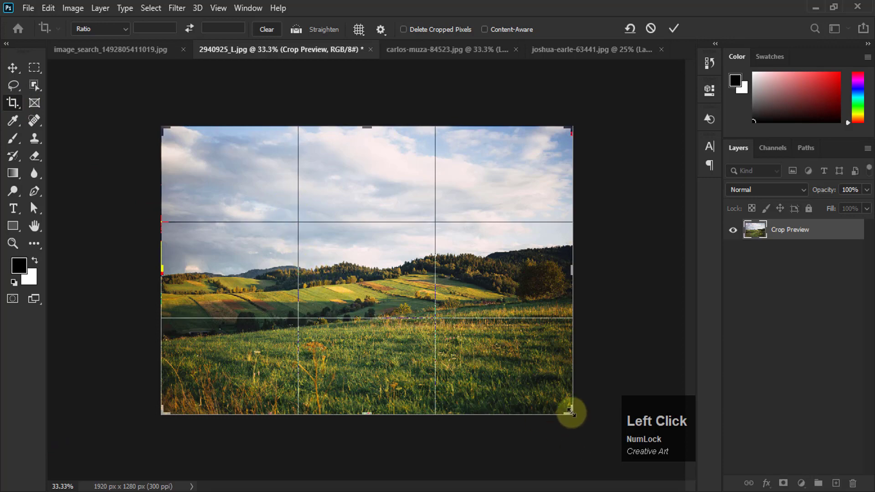
{"action": "left_click_drag", "start_coordinate": [570, 412], "coordinate": [496, 355]}
{"action": "left_click_drag", "start_coordinate": [410, 313], "coordinate": [360, 234]}
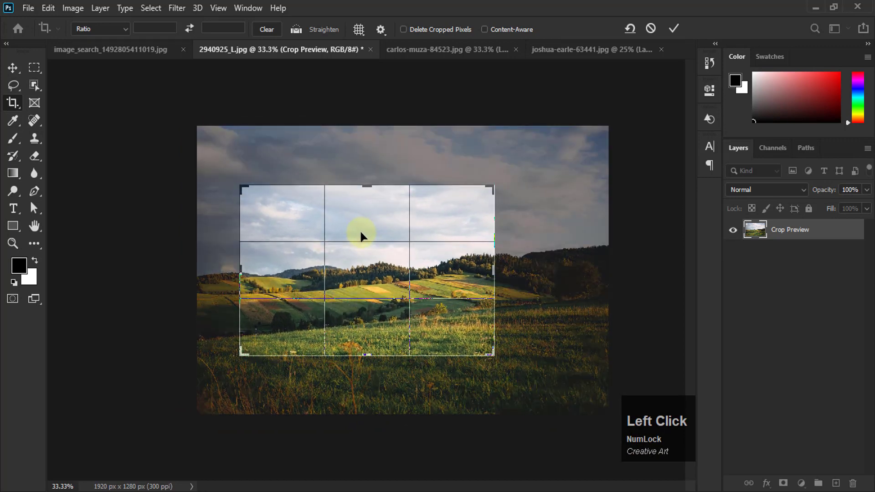
{"action": "left_click", "coordinate": [674, 28]}
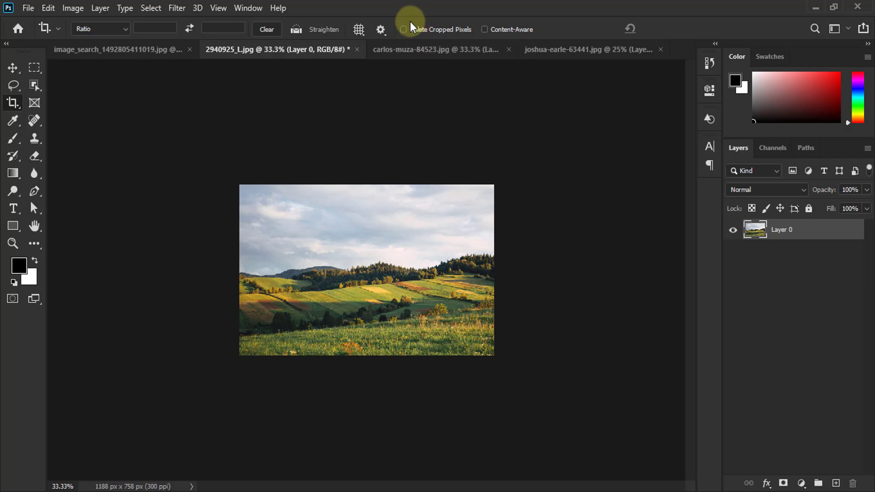
Reopen the crop to reveal the hidden pixels, try a wider frame, and revert the photo to its uncropped state
{"action": "left_click", "coordinate": [338, 254]}
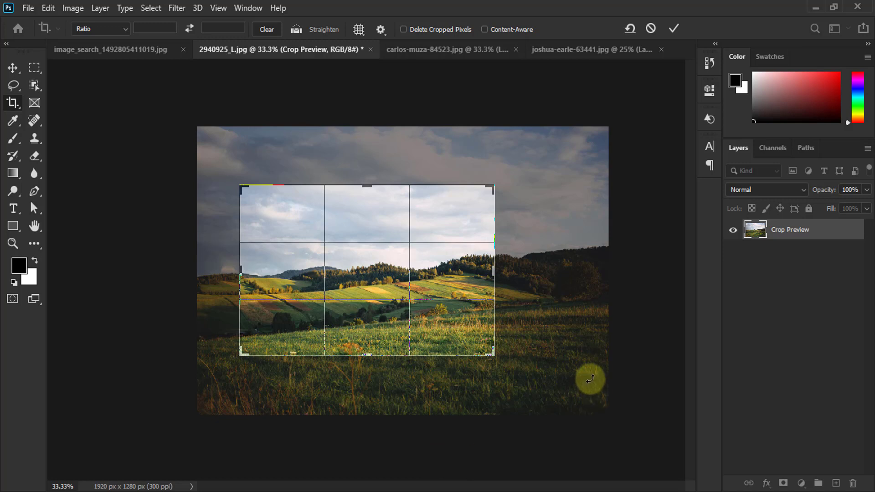
{"action": "left_click_drag", "start_coordinate": [494, 271], "coordinate": [525, 267]}
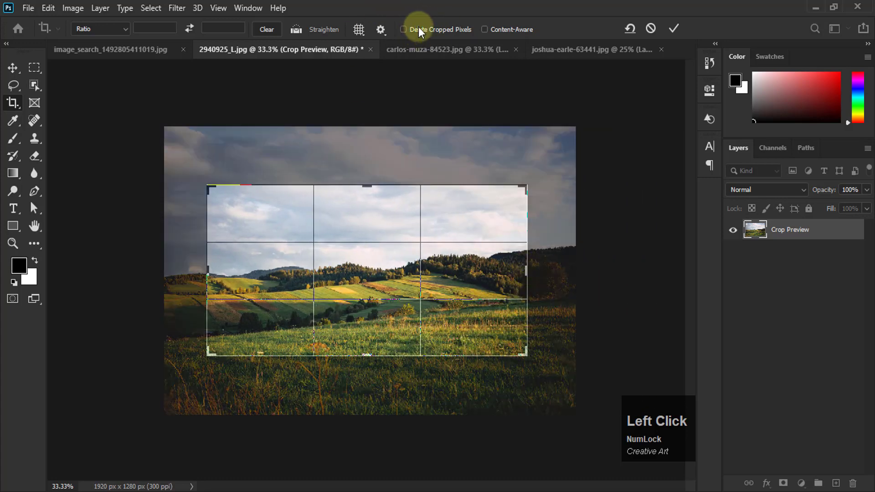
{"action": "left_click", "coordinate": [647, 30]}
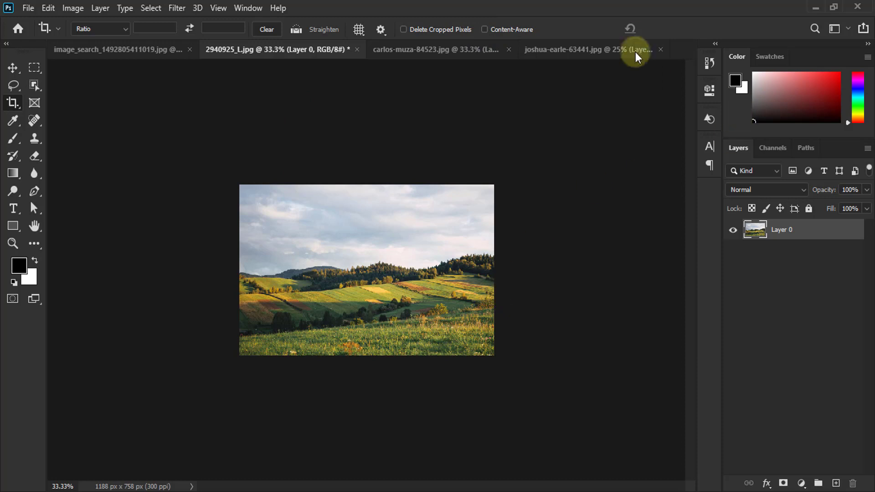
{"action": "left_click", "coordinate": [630, 28]}
{"action": "key", "text": "ctrl+z"}
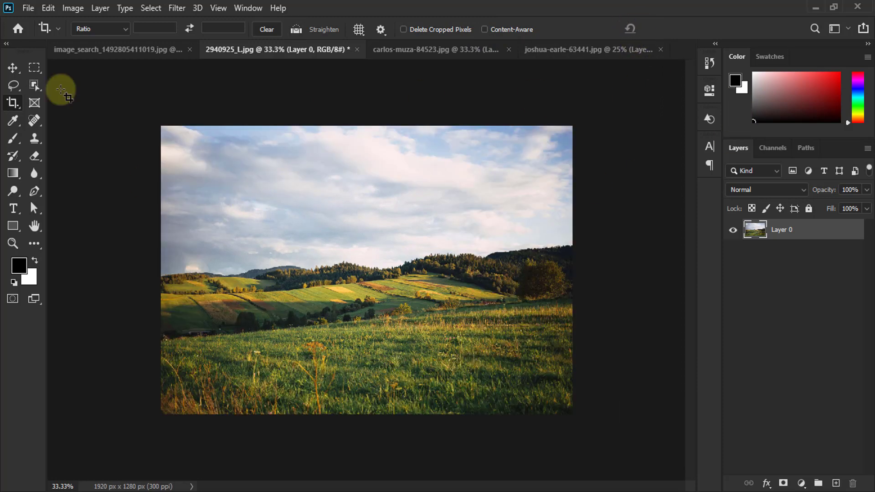
Look through the open documents and switch to image_search_1492805411019.jpg
{"action": "left_click", "coordinate": [264, 51]}
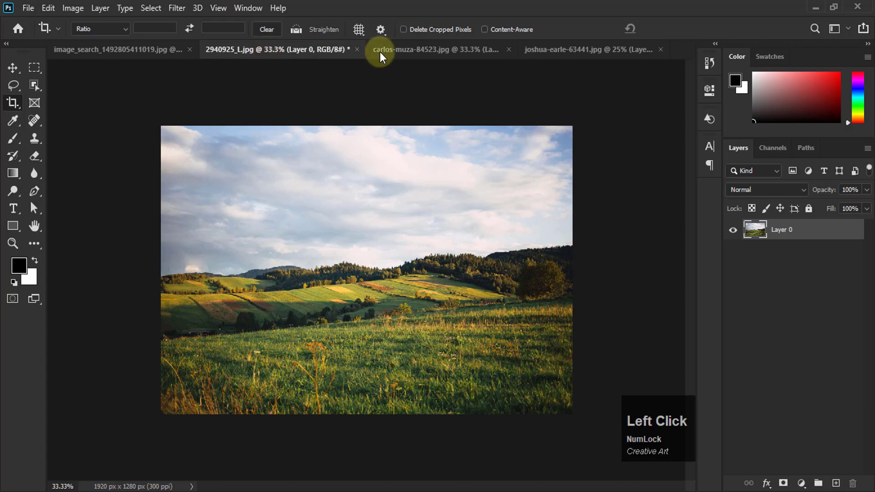
{"action": "left_click", "coordinate": [405, 45]}
{"action": "left_click", "coordinate": [242, 44]}
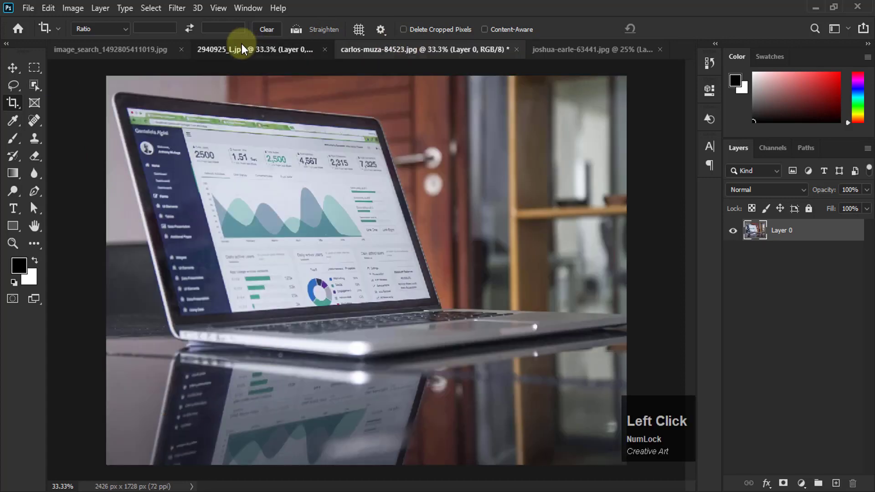
{"action": "left_click", "coordinate": [137, 45]}
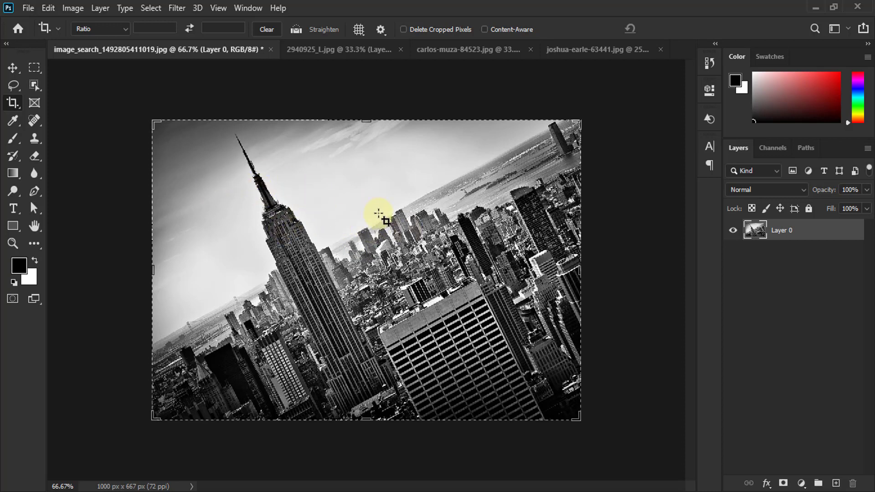
Try an upright-rotated crop of the skyline at about 614 by 396 px extending past the photo's edge, and undo it
{"action": "left_click_drag", "start_coordinate": [174, 153], "coordinate": [505, 390]}
{"action": "left_click_drag", "start_coordinate": [581, 160], "coordinate": [527, 297]}
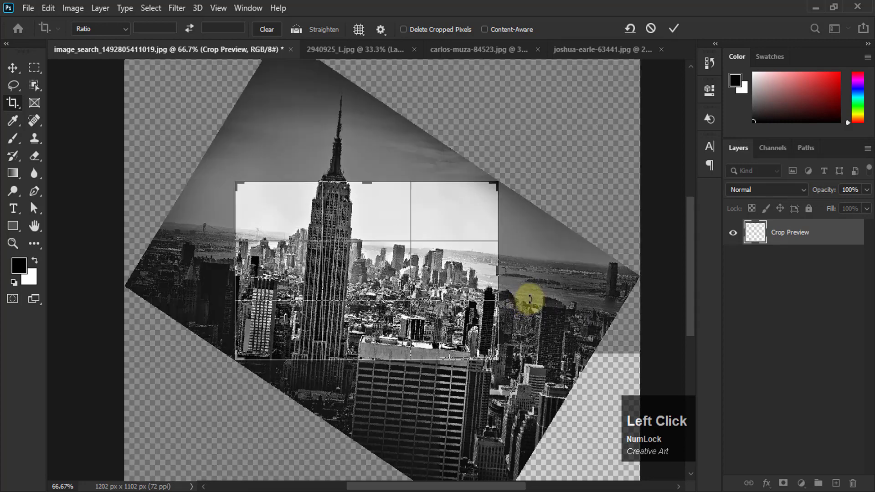
{"action": "mouse_move", "coordinate": [429, 269]}
{"action": "left_mouse_down"}
{"action": "mouse_move", "coordinate": [420, 268]}
{"action": "mouse_move", "coordinate": [474, 274]}
{"action": "mouse_move", "coordinate": [426, 288]}
{"action": "mouse_move", "coordinate": [434, 296]}
{"action": "mouse_move", "coordinate": [434, 269]}
{"action": "left_mouse_up"}
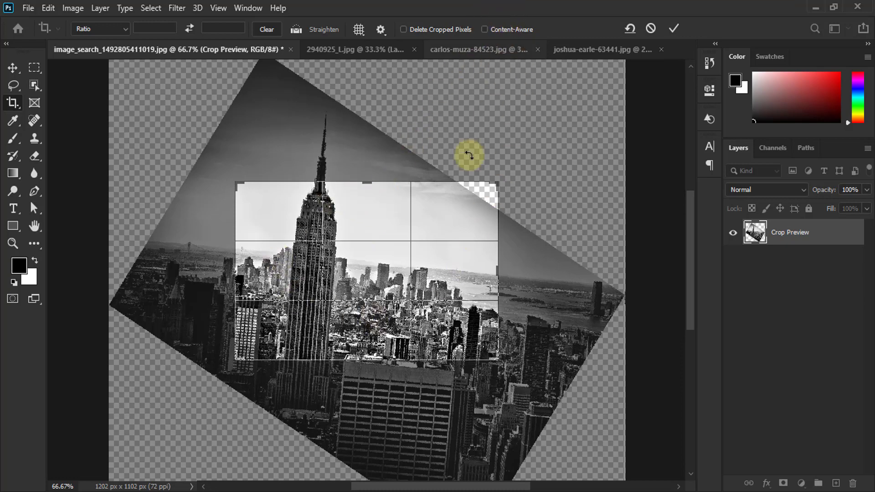
{"action": "left_click", "coordinate": [674, 28]}
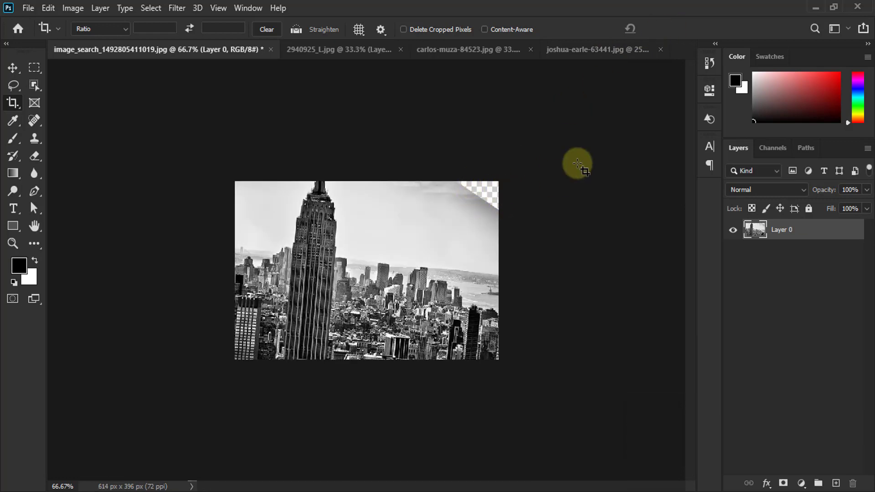
{"action": "key", "text": "ctrl+z"}
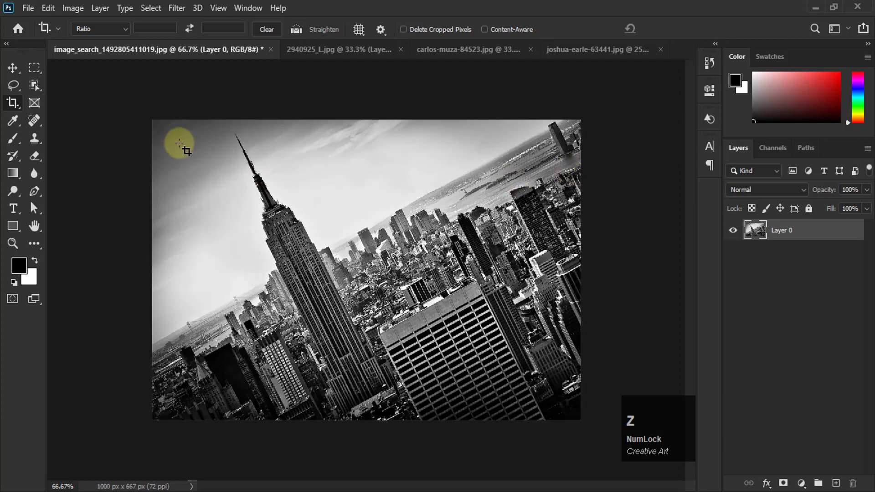
Crop the skyline upright to about 651 by 396 px with an empty upper-right corner, using Content-Aware to fill it
{"action": "left_click_drag", "start_coordinate": [179, 142], "coordinate": [493, 343]}
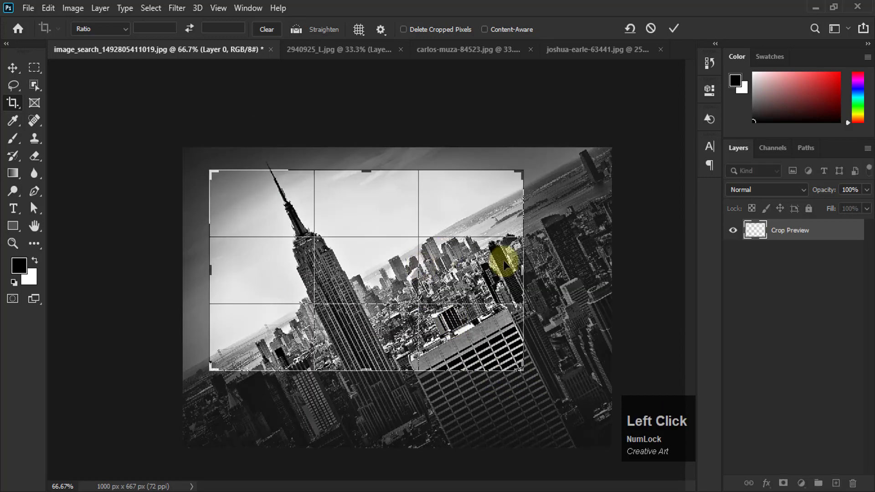
{"action": "left_click_drag", "start_coordinate": [568, 273], "coordinate": [570, 301]}
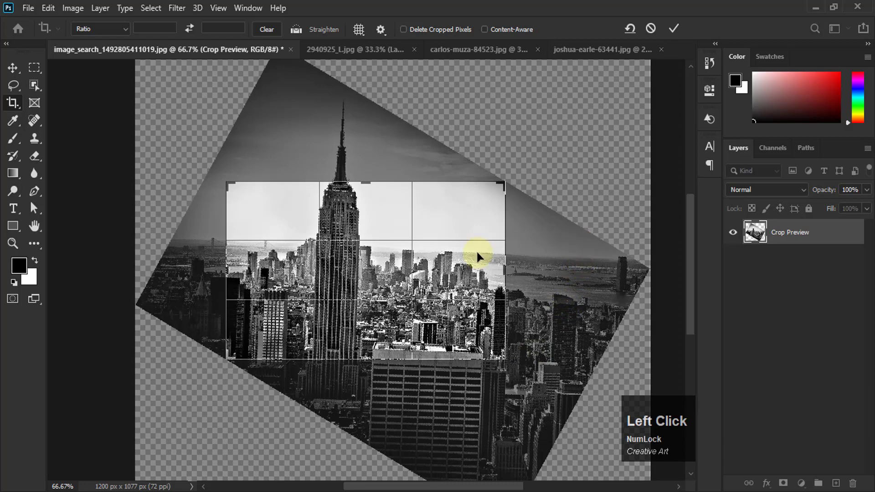
{"action": "left_click_drag", "start_coordinate": [474, 254], "coordinate": [441, 259]}
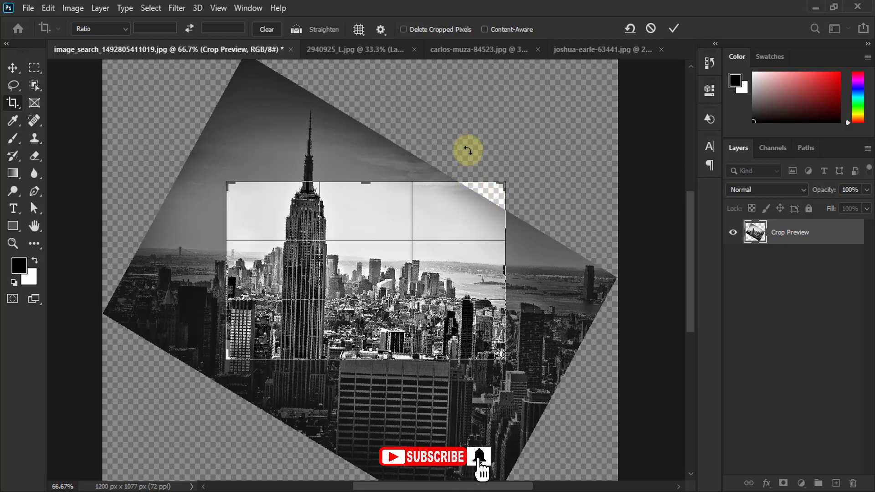
{"action": "left_click", "coordinate": [484, 29]}
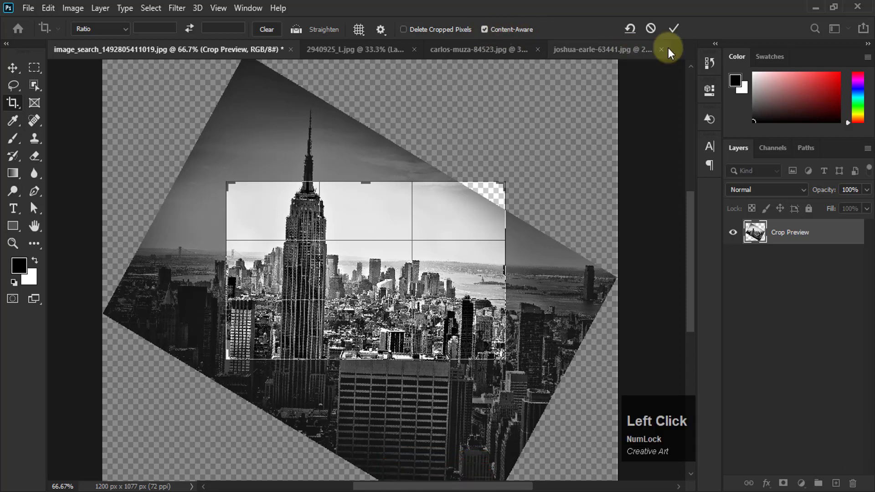
{"action": "left_click", "coordinate": [674, 28]}
{"action": "left_click", "coordinate": [675, 29]}
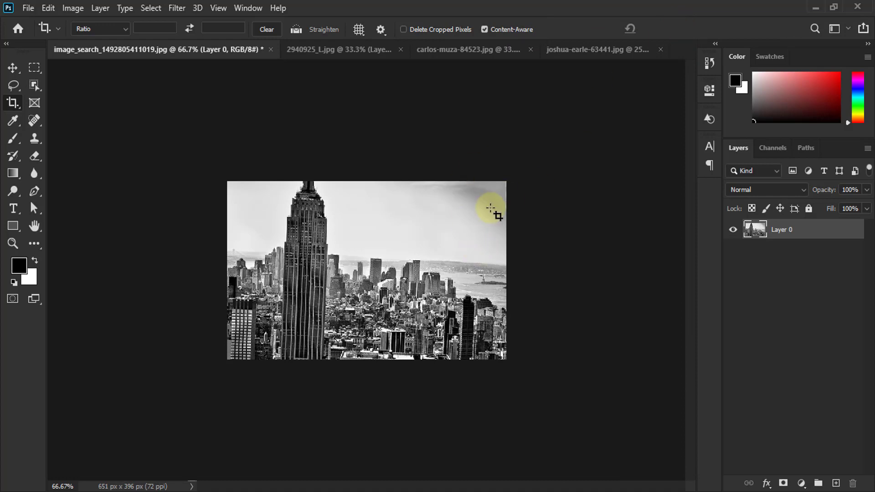
Examine the filled sky corner up close and undo the content-aware crop
{"action": "left_click", "coordinate": [12, 67]}
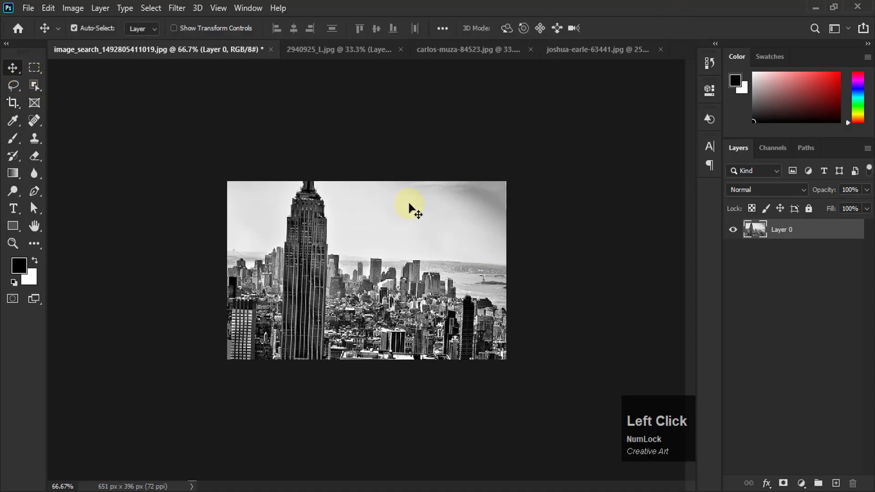
{"action": "scroll", "coordinate": [484, 201], "scroll_direction": "up", "scroll_amount": 1}
{"action": "scroll", "coordinate": [535, 172], "scroll_direction": "up", "scroll_amount": 1}
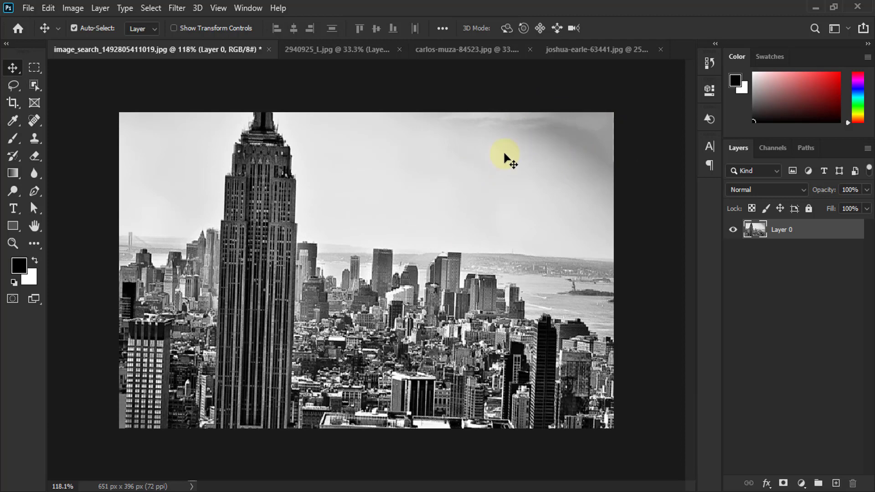
{"action": "scroll", "coordinate": [482, 191], "scroll_direction": "down", "scroll_amount": 1}
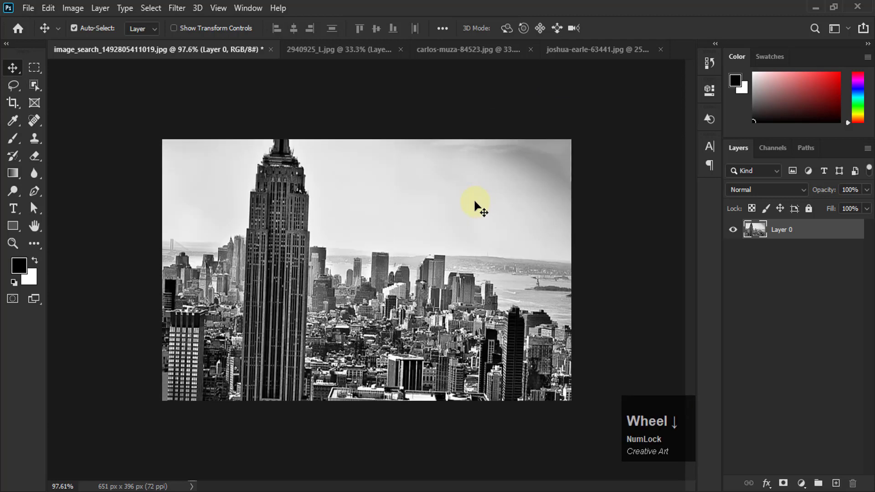
{"action": "key", "text": "ctrl+z"}
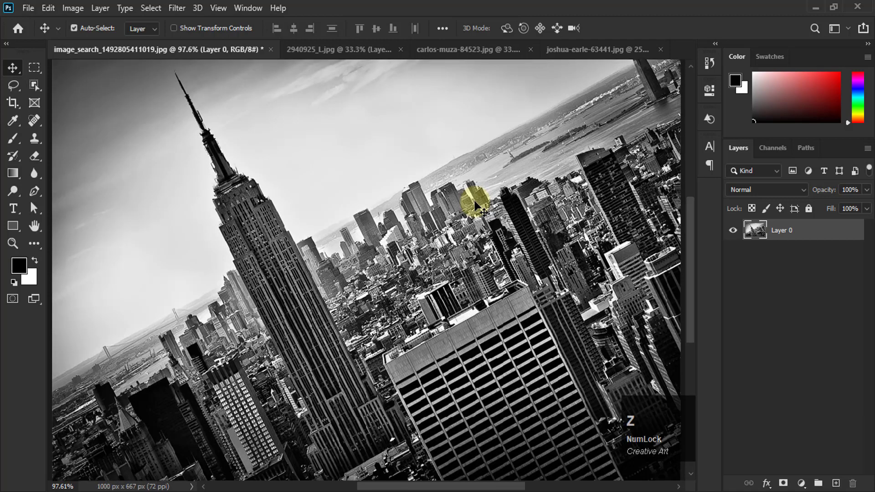
Switch from the Crop tool to the Perspective Crop tool
{"action": "left_click", "coordinate": [13, 103]}
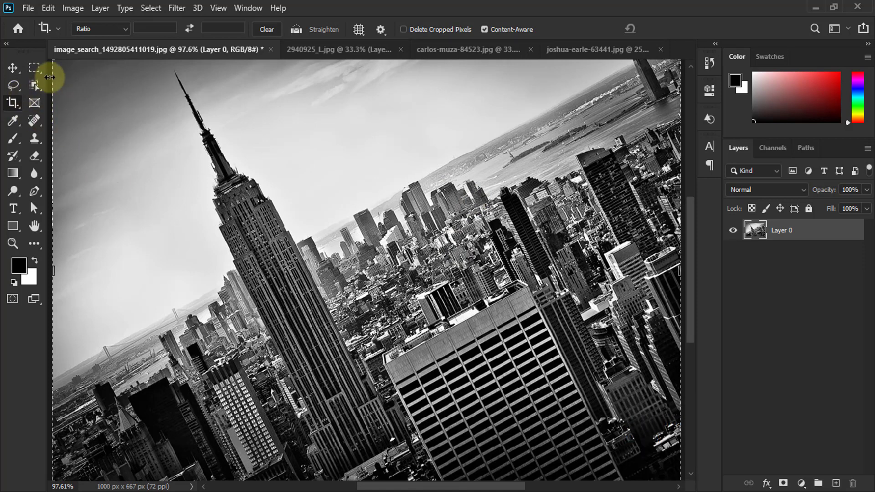
{"action": "left_click", "coordinate": [20, 105]}
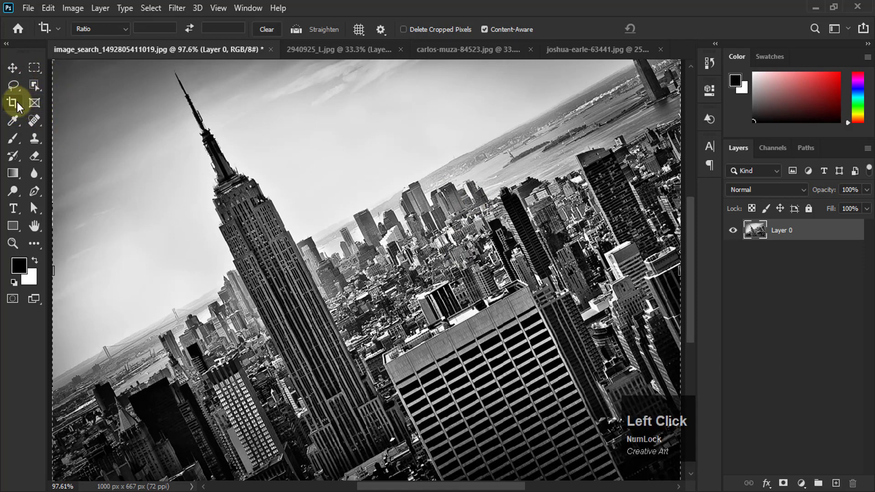
{"action": "left_click", "coordinate": [18, 103]}
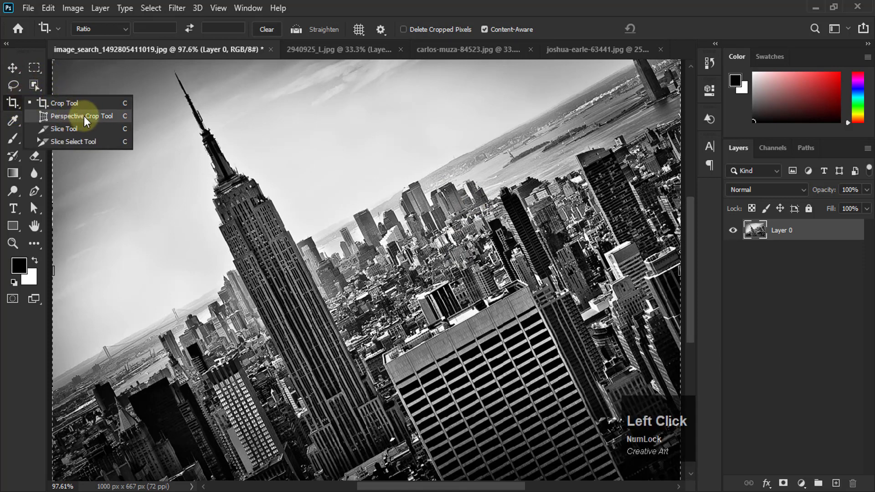
{"action": "left_click", "coordinate": [84, 116]}
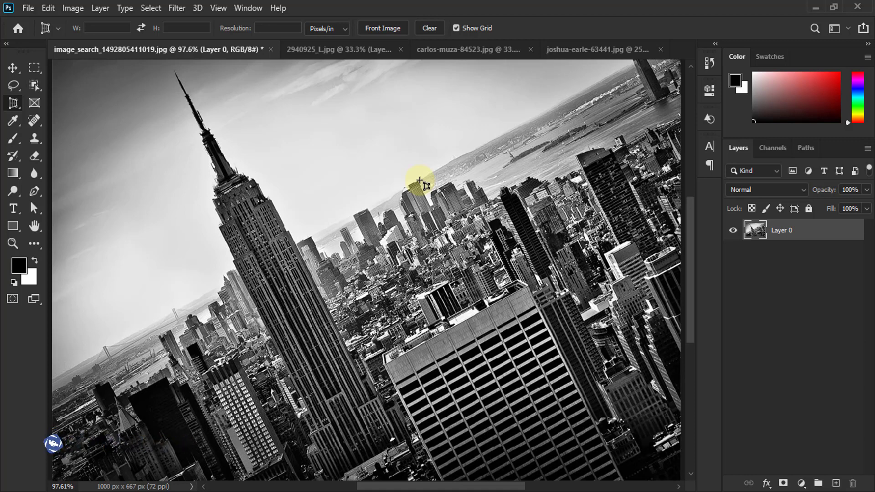
Keep the crop resolution in Pixels/in, fill width, height and resolution from the front image, and clear these values
{"action": "scroll", "coordinate": [419, 181], "scroll_direction": "down", "scroll_amount": 1}
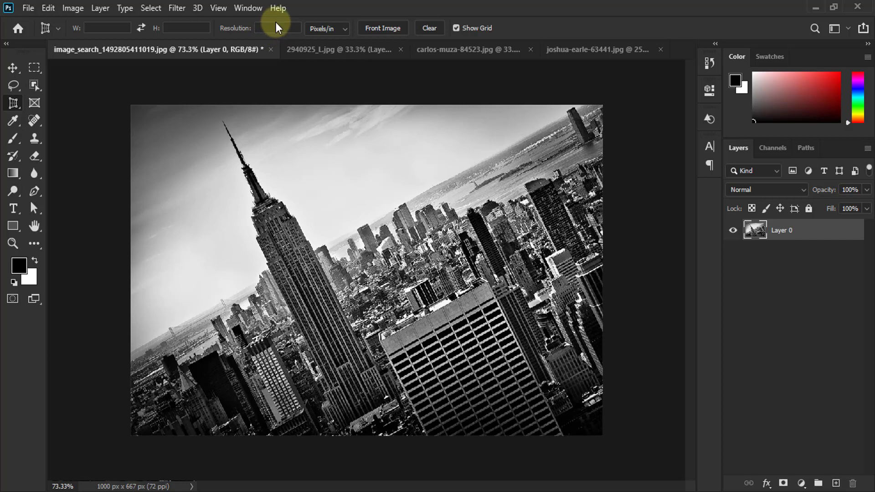
{"action": "left_click", "coordinate": [345, 28]}
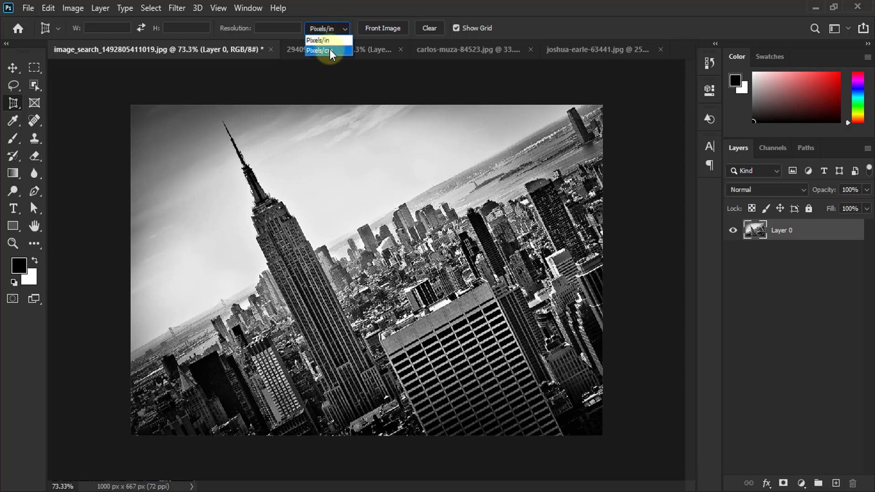
{"action": "left_click", "coordinate": [332, 33]}
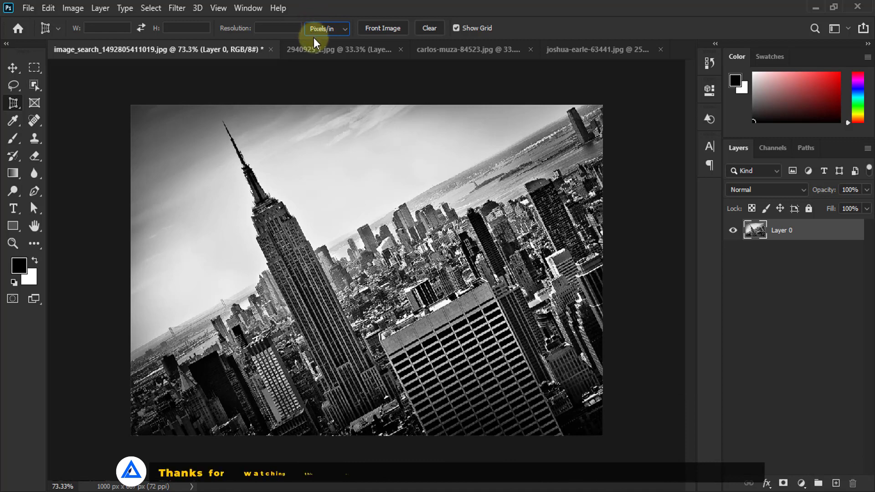
{"action": "left_click", "coordinate": [386, 26]}
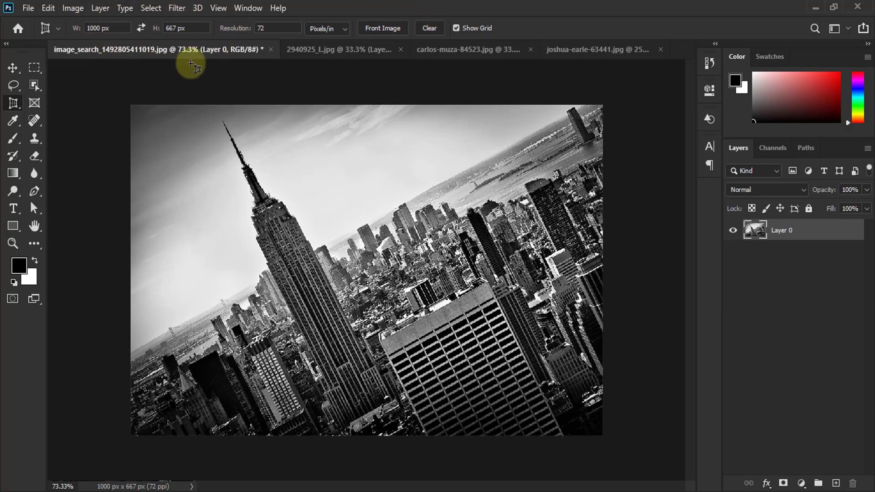
{"action": "left_click", "coordinate": [431, 28]}
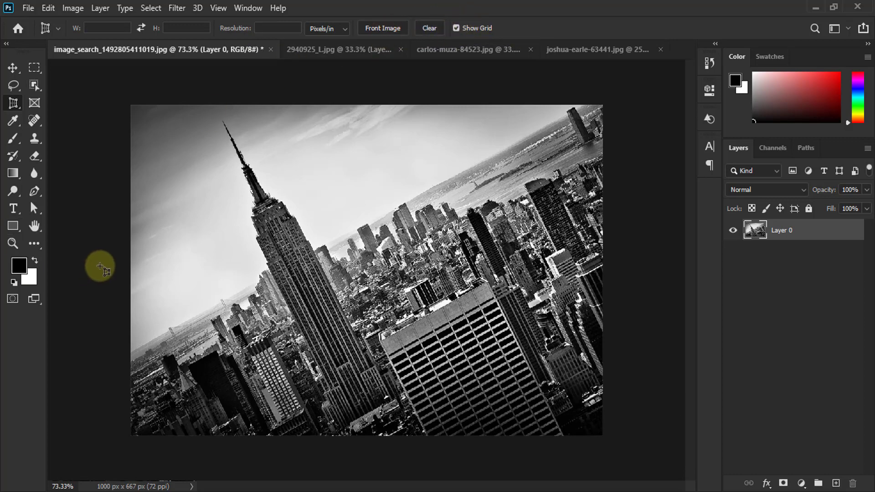
In the laptop photo, place a four-corner perspective crop grid around the laptop's display
{"action": "left_click", "coordinate": [461, 52]}
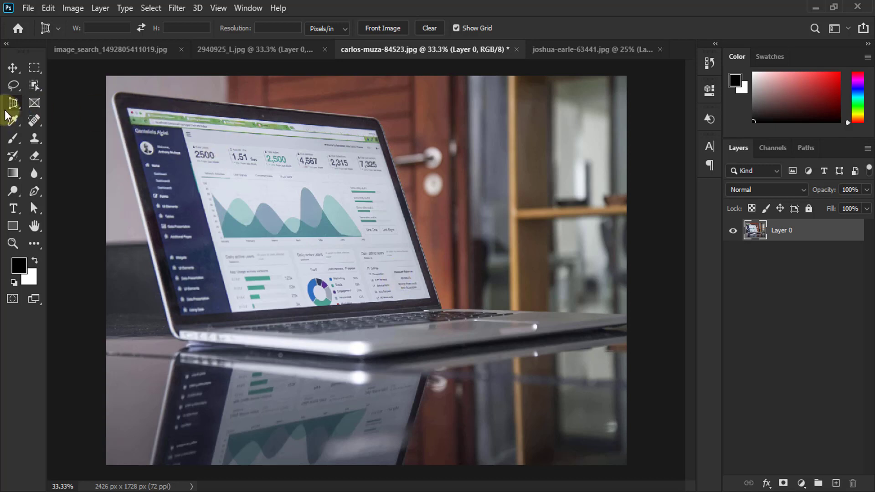
{"action": "left_click", "coordinate": [129, 109]}
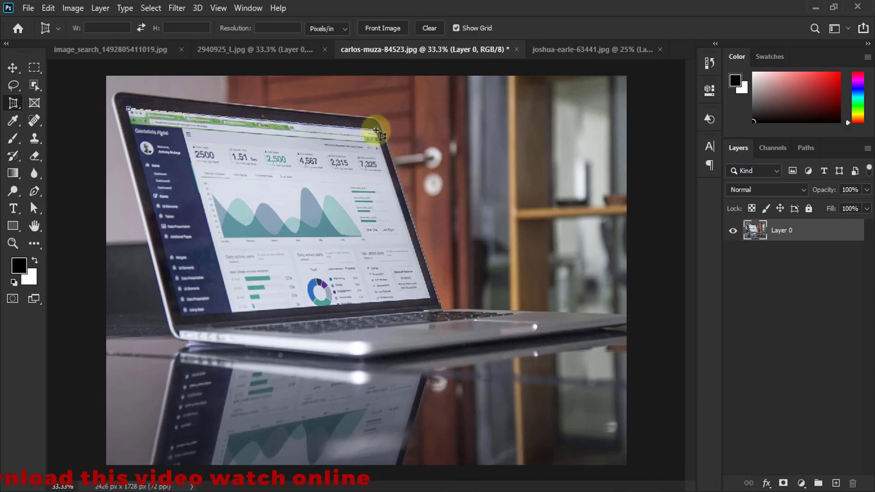
{"action": "left_click", "coordinate": [377, 132]}
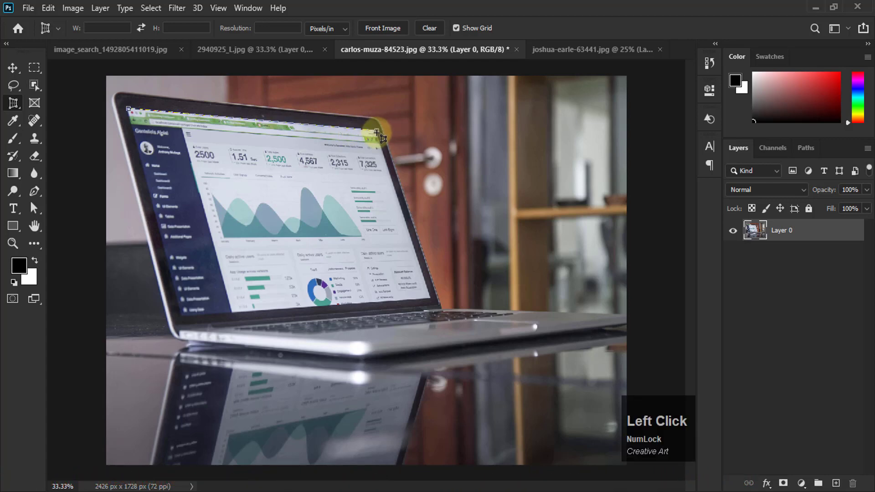
{"action": "left_click", "coordinate": [432, 300]}
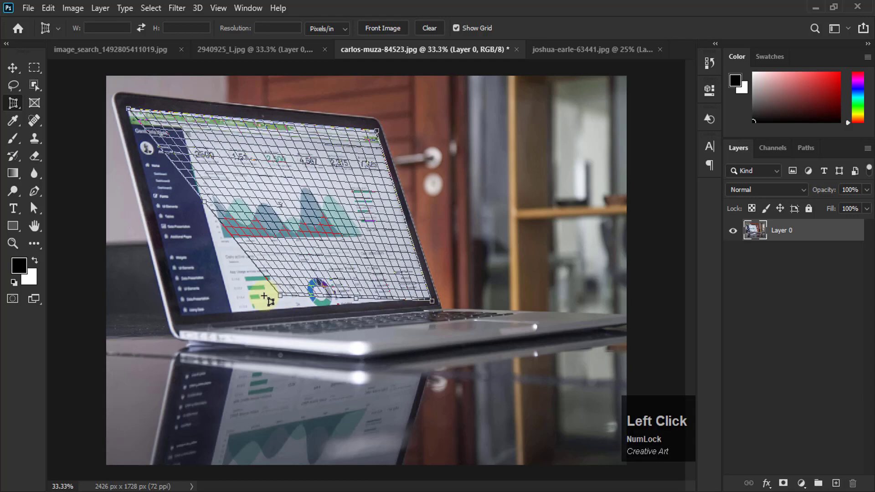
{"action": "left_click", "coordinate": [180, 314]}
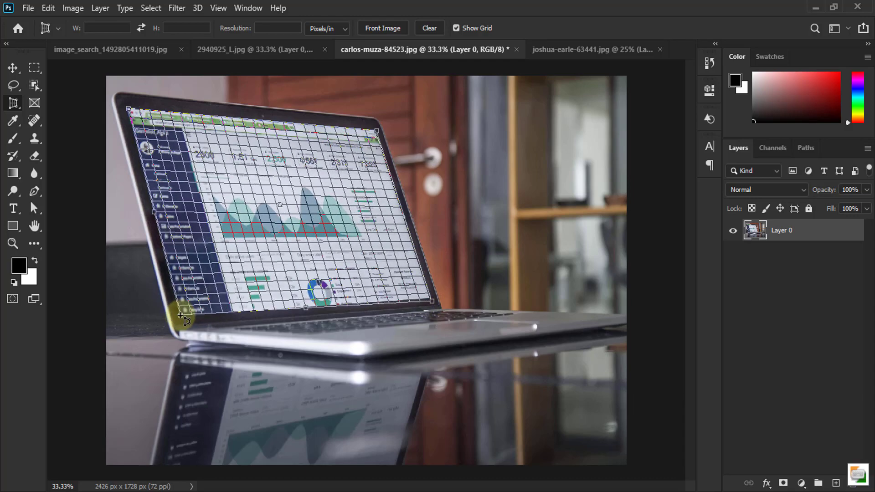
{"action": "left_click", "coordinate": [180, 315]}
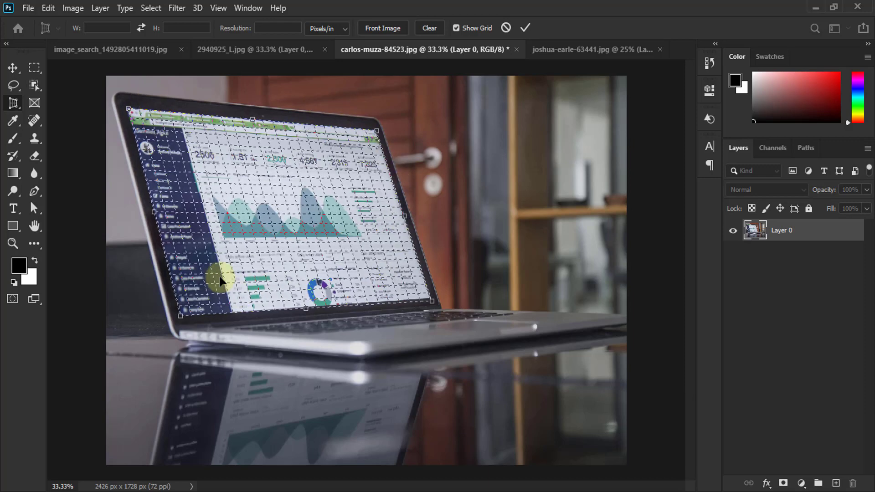
Fit the perspective grid's lower-left corner precisely to the lower-left corner of the laptop's display
{"action": "scroll", "coordinate": [175, 321], "scroll_direction": "up", "scroll_amount": 2}
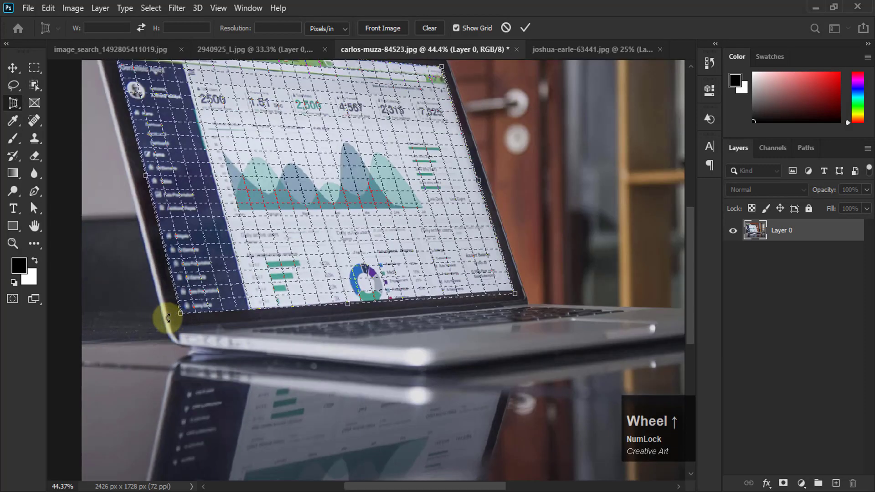
{"action": "scroll", "coordinate": [173, 319], "scroll_direction": "up", "scroll_amount": 5}
{"action": "scroll", "coordinate": [193, 311], "scroll_direction": "up", "scroll_amount": 3}
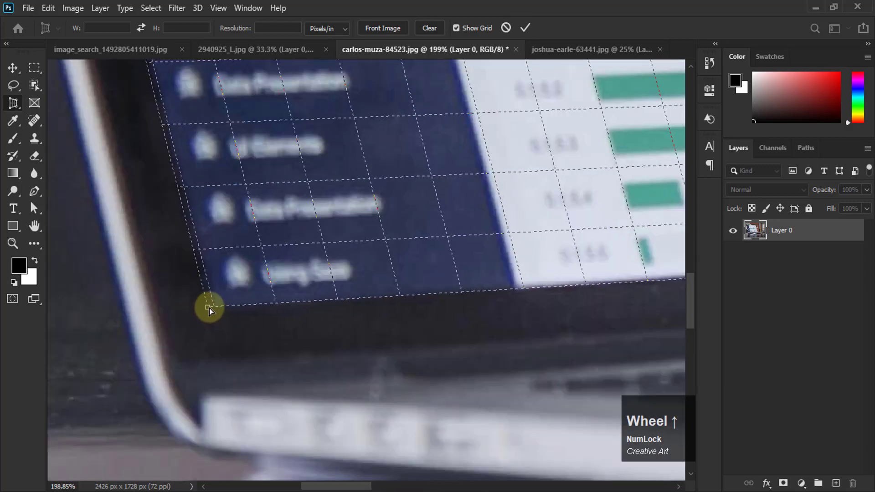
{"action": "mouse_move", "coordinate": [209, 308]}
{"action": "left_mouse_down"}
{"action": "mouse_move", "coordinate": [231, 304]}
{"action": "mouse_move", "coordinate": [213, 314]}
{"action": "left_mouse_up"}
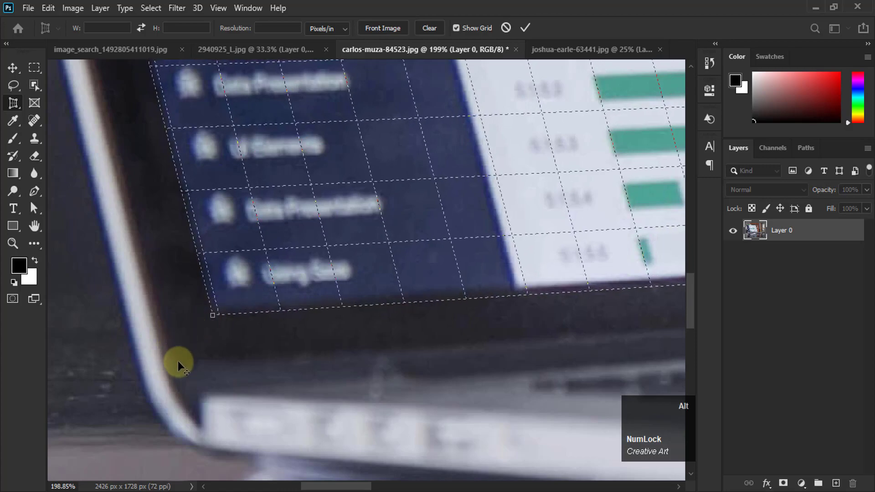
Fit the perspective grid's lower-right corner precisely to the lower-right corner of the laptop's display
{"action": "scroll", "coordinate": [178, 361], "scroll_direction": "down", "scroll_amount": 5}
{"action": "scroll", "coordinate": [175, 362], "scroll_direction": "down", "scroll_amount": 2}
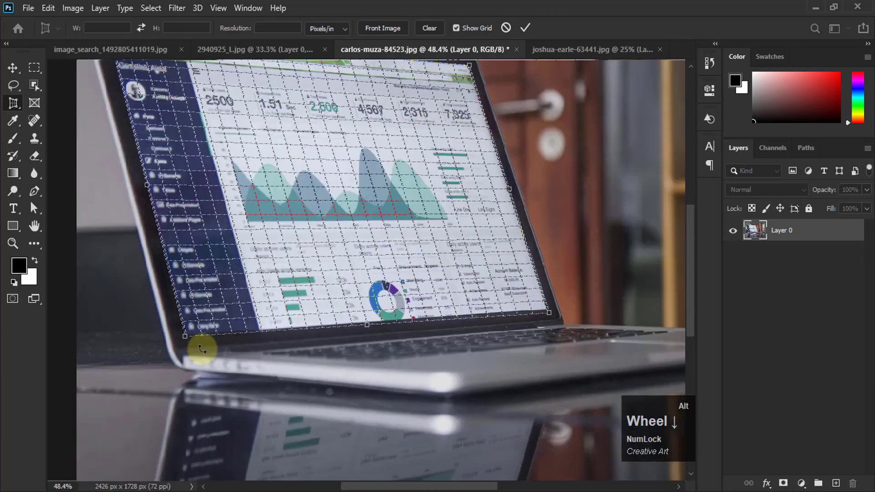
{"action": "key", "text": "space"}
{"action": "left_click_drag", "start_coordinate": [580, 313], "coordinate": [446, 305]}
{"action": "scroll", "coordinate": [446, 305], "scroll_direction": "up", "scroll_amount": 10}
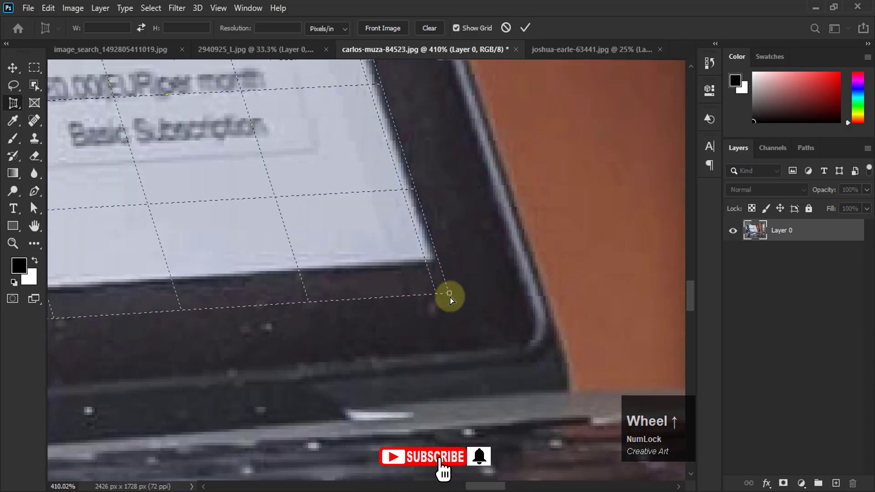
{"action": "left_click_drag", "start_coordinate": [449, 296], "coordinate": [436, 272]}
Fit the perspective grid's upper-right corner precisely to the upper-right corner of the laptop's display
{"action": "scroll", "coordinate": [532, 379], "scroll_direction": "down", "scroll_amount": 6}
{"action": "scroll", "coordinate": [532, 379], "scroll_direction": "down", "scroll_amount": 6}
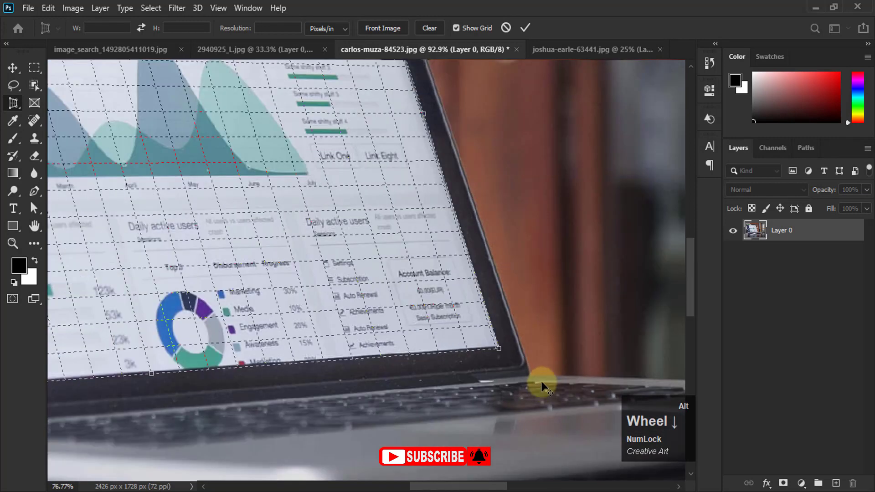
{"action": "scroll", "coordinate": [460, 170], "scroll_direction": "up", "scroll_amount": 3}
{"action": "scroll", "coordinate": [461, 169], "scroll_direction": "up", "scroll_amount": 8}
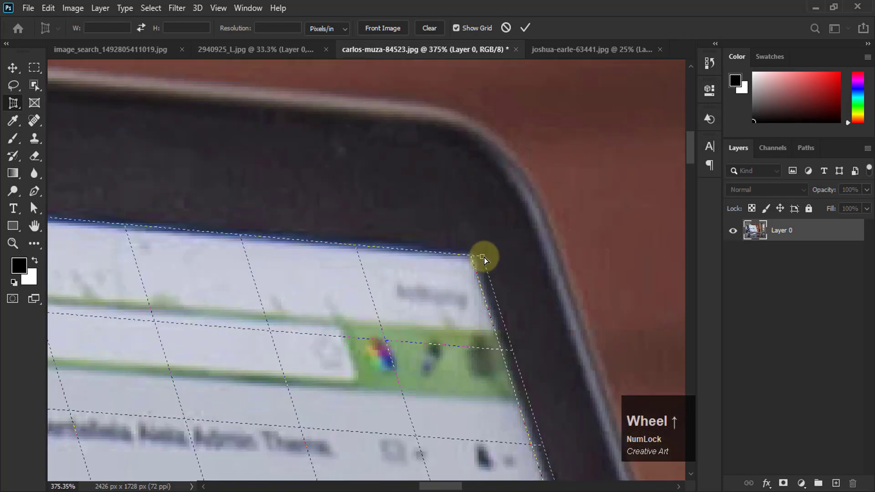
{"action": "left_click_drag", "start_coordinate": [483, 258], "coordinate": [471, 250]}
Fit the perspective grid's upper-left corner to the laptop display's corner and commit the perspective crop
{"action": "scroll", "coordinate": [598, 267], "scroll_direction": "down", "scroll_amount": 10}
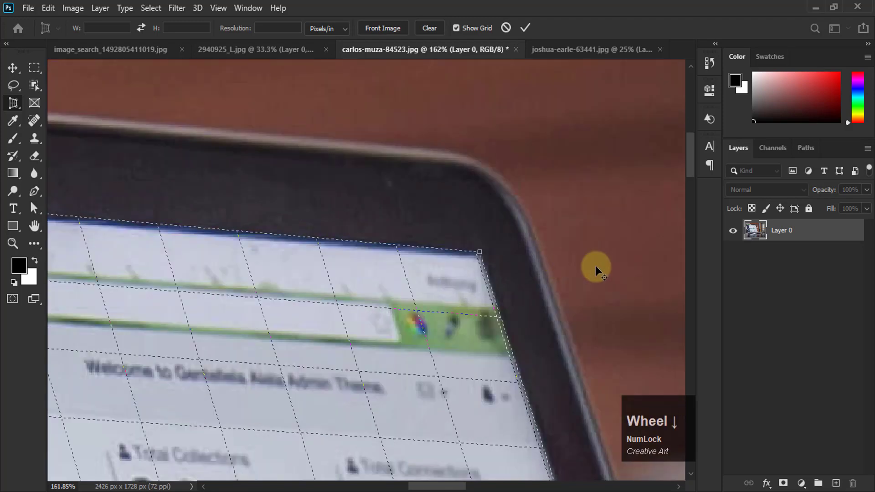
{"action": "scroll", "coordinate": [250, 235], "scroll_direction": "up", "scroll_amount": 9}
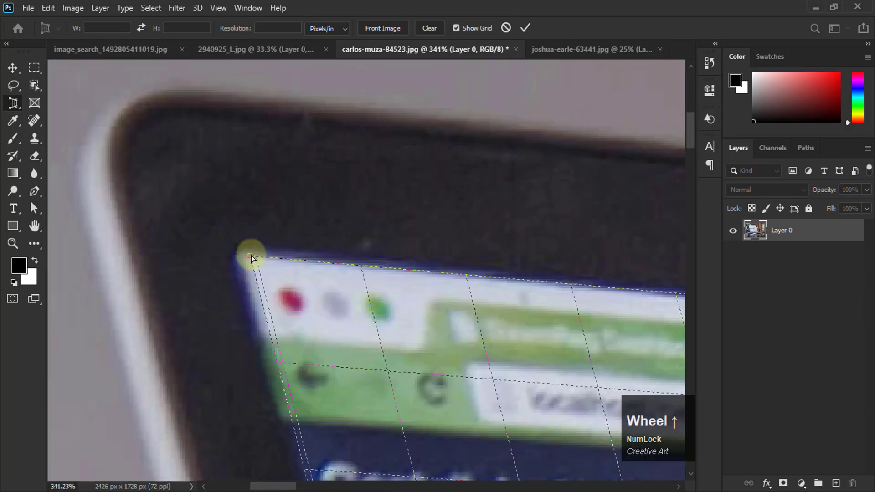
{"action": "left_click_drag", "start_coordinate": [250, 256], "coordinate": [228, 245]}
{"action": "scroll", "coordinate": [228, 245], "scroll_direction": "down", "scroll_amount": 8}
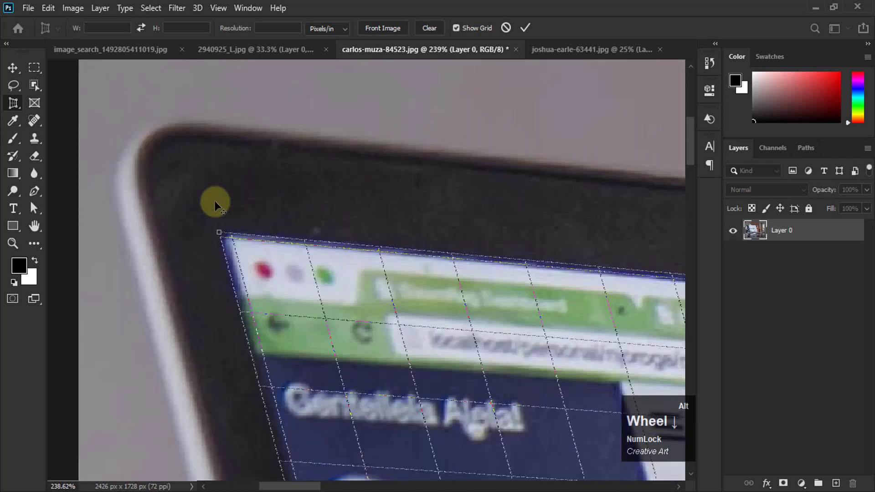
{"action": "scroll", "coordinate": [220, 167], "scroll_direction": "down", "scroll_amount": 2}
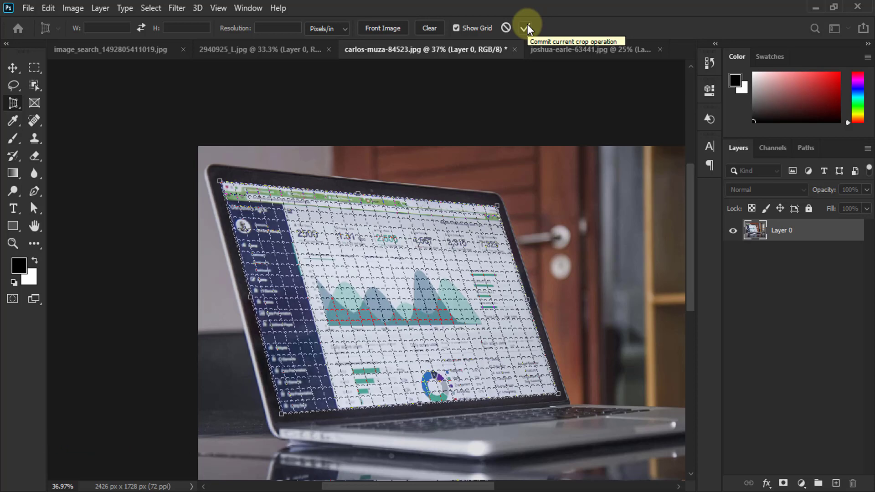
{"action": "key", "text": "Return"}
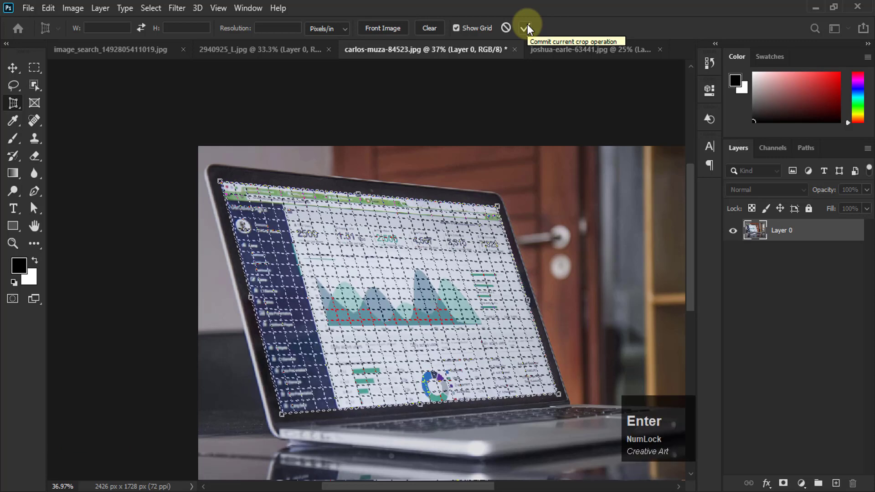